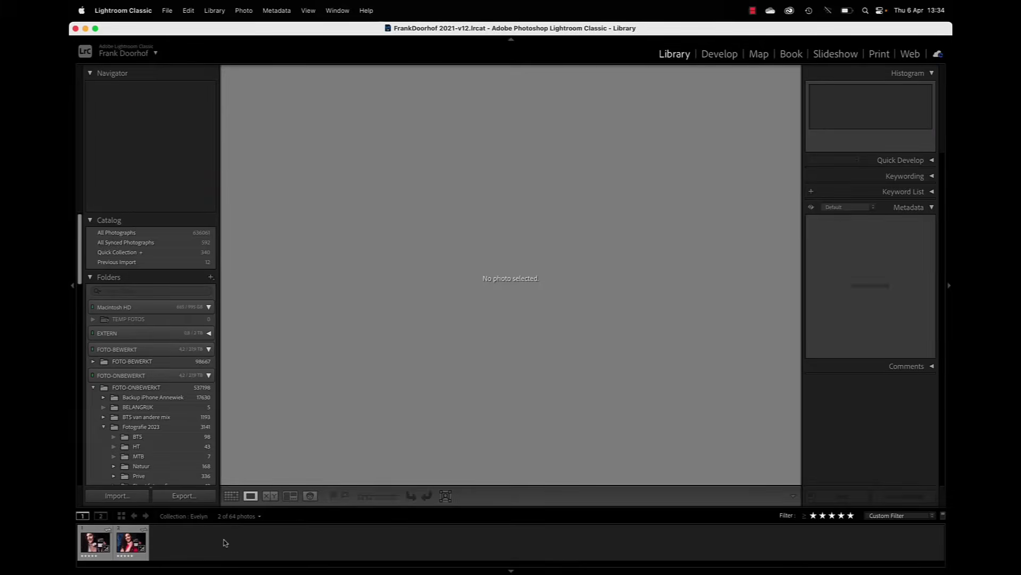
Step to the red-top portrait and back to the white-top portrait holding the ColorChecker.
key("Right")
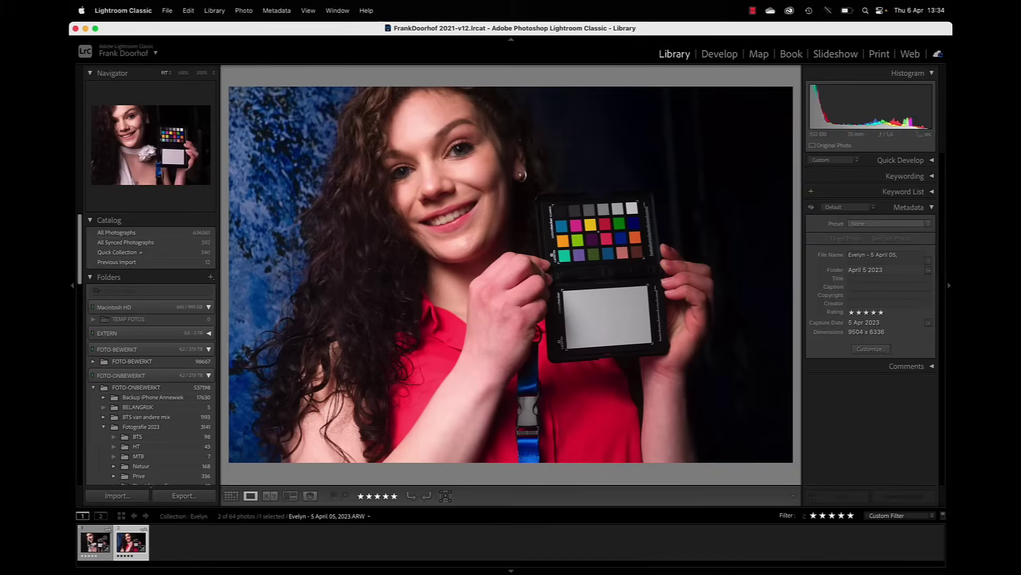
key("Left")
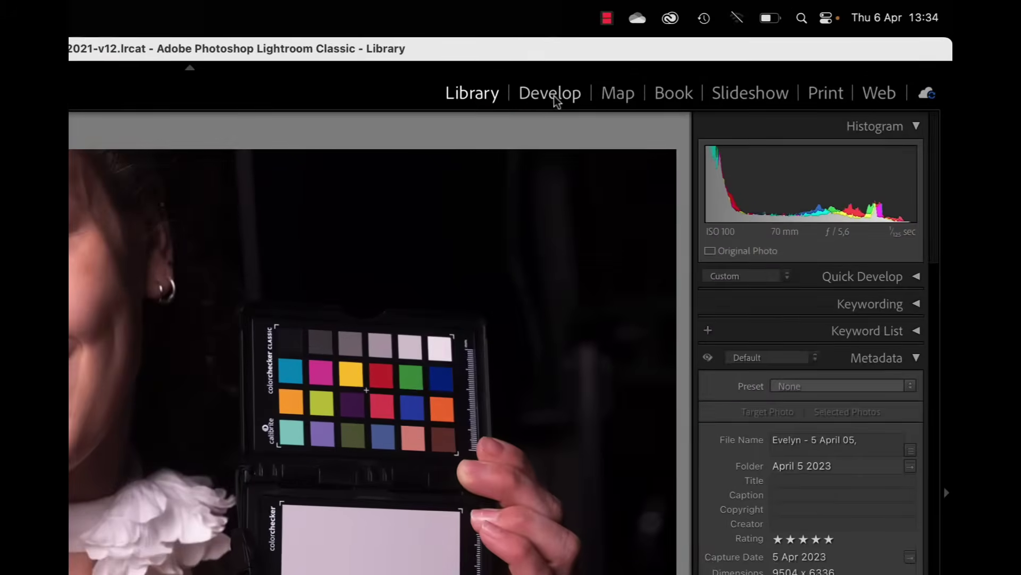
Open the white-top portrait in Develop and set white balance from the white card.
left_click(722, 55)
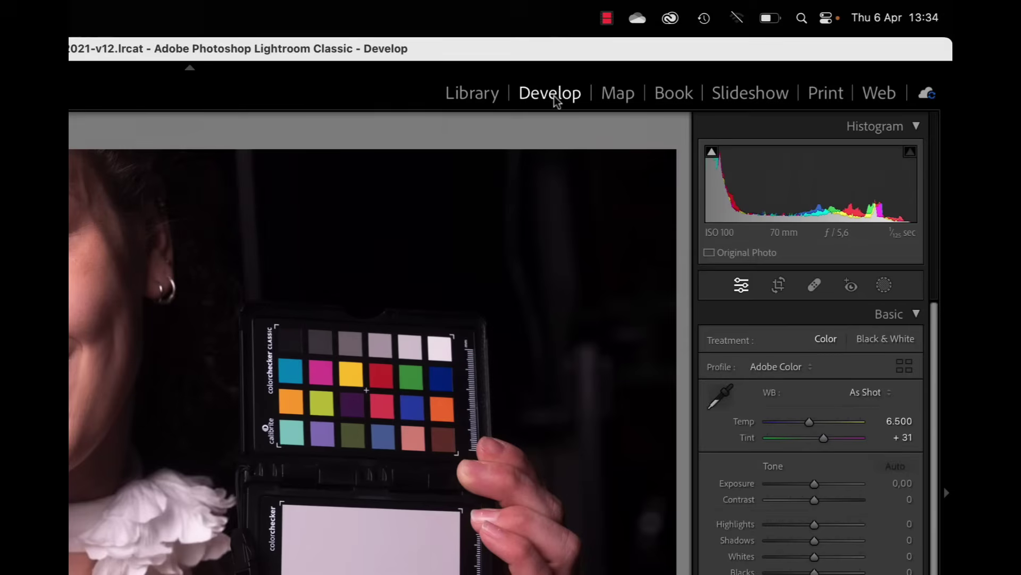
left_click(720, 396)
left_click(397, 564)
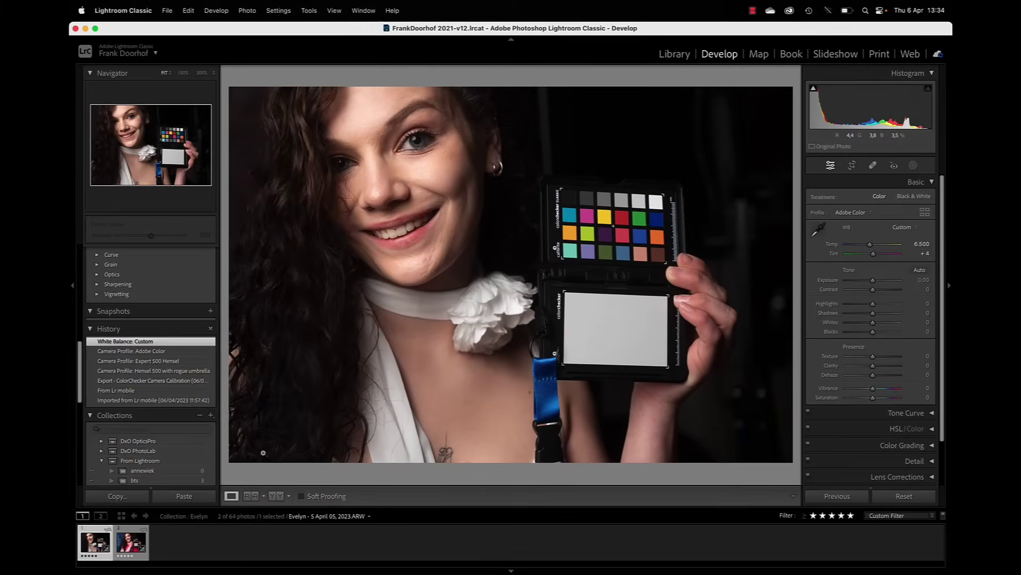
Give the red-top portrait the Adobe Color profile and grey-card white balance, checking the chart at 100%.
key("Right")
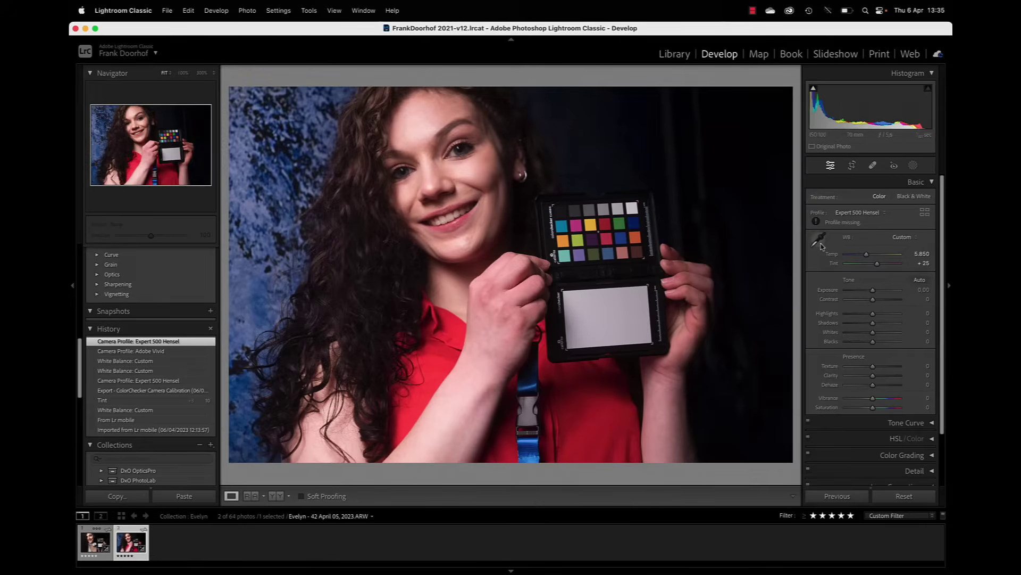
left_click(858, 212)
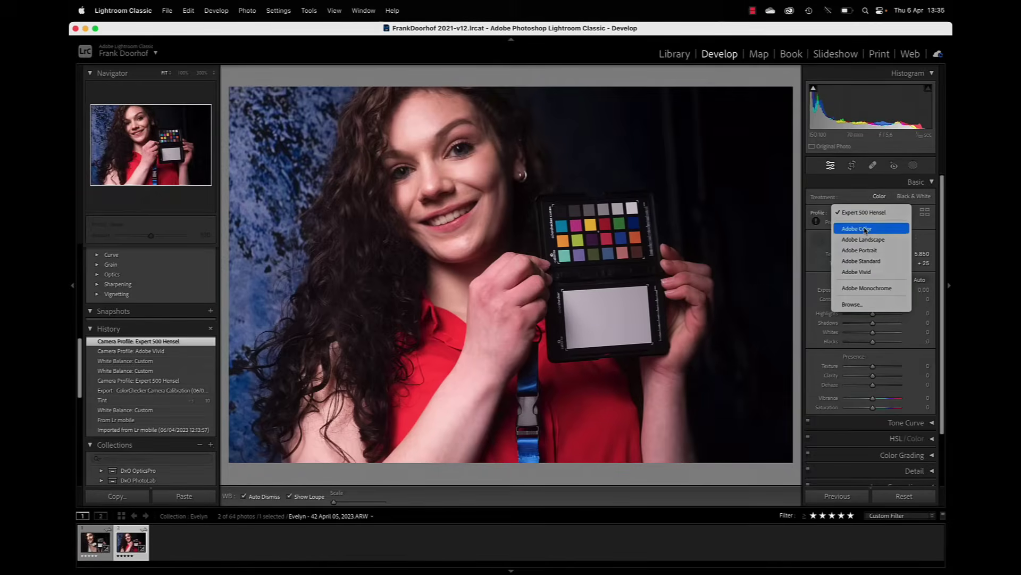
left_click(860, 225)
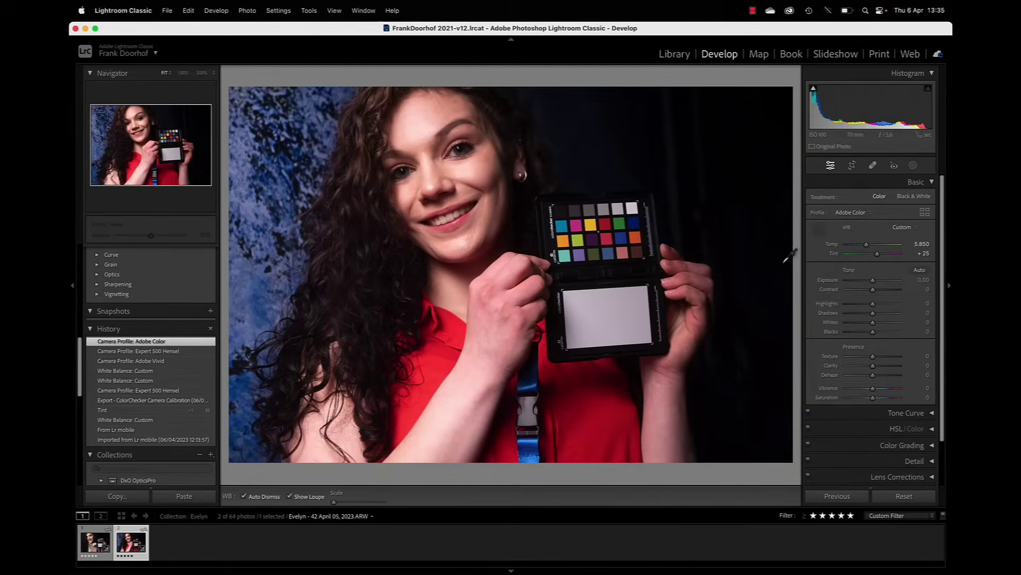
left_click(623, 325)
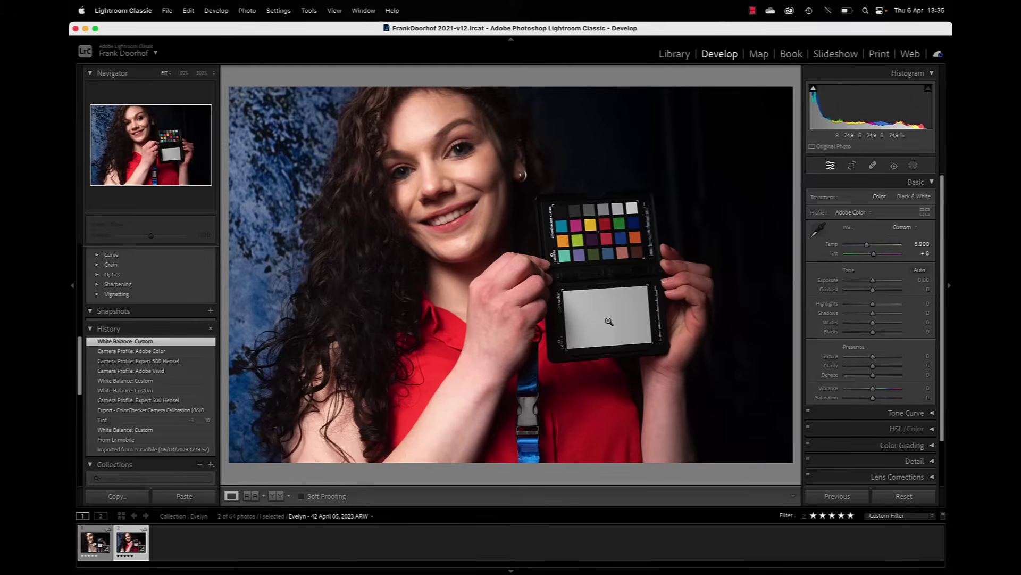
left_click(618, 232)
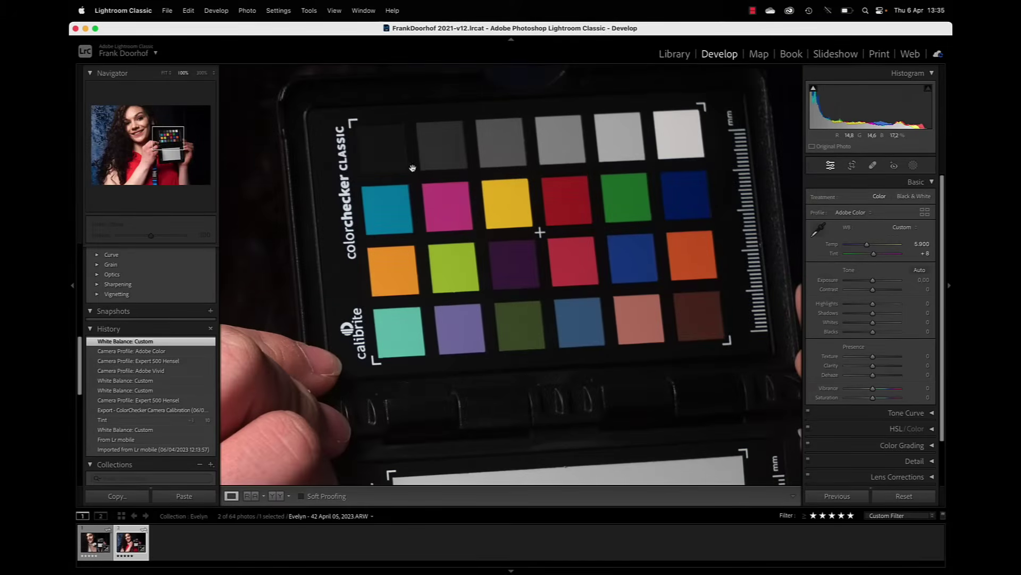
left_click(513, 252)
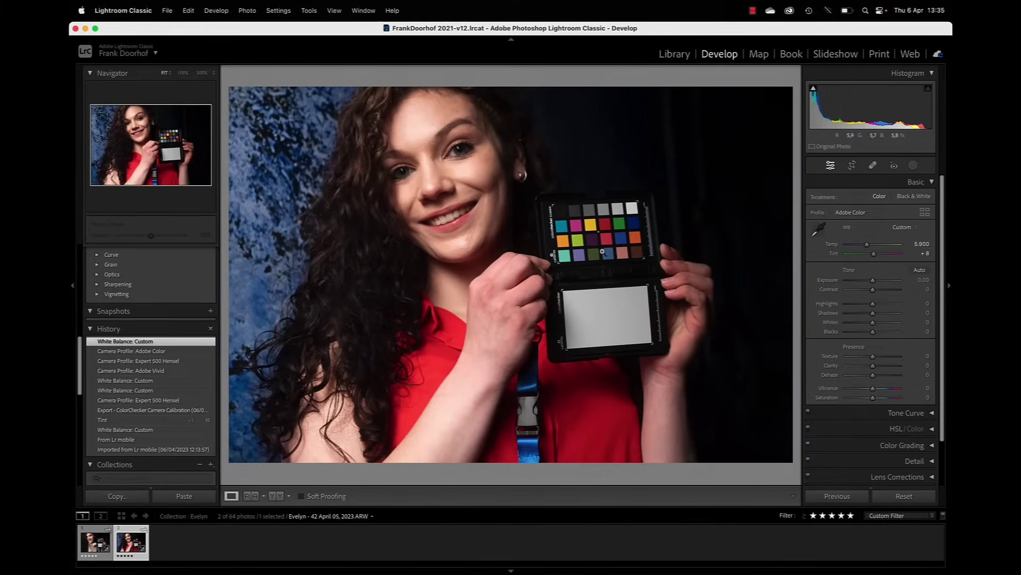
Export the white-top portrait with the ColorChecker Camera Calibration preset as profile 'Hensel Rogue Umbrella'.
left_click(186, 542)
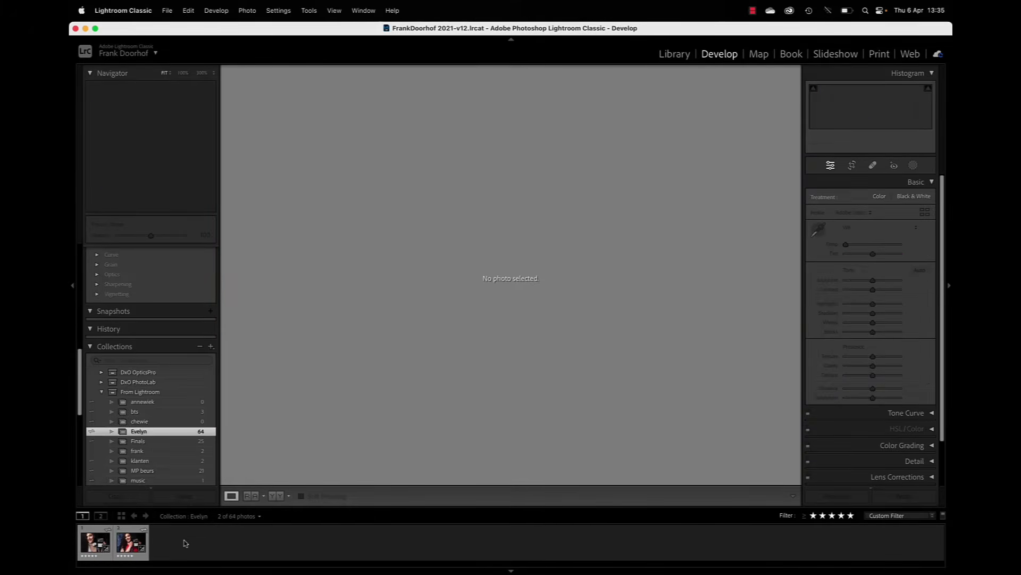
left_click(95, 541)
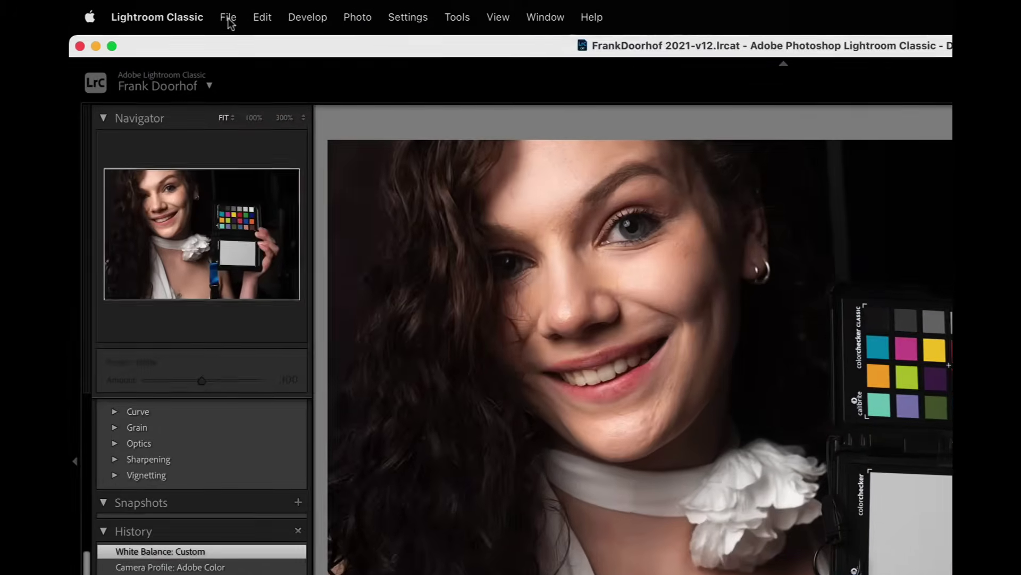
left_click(167, 10)
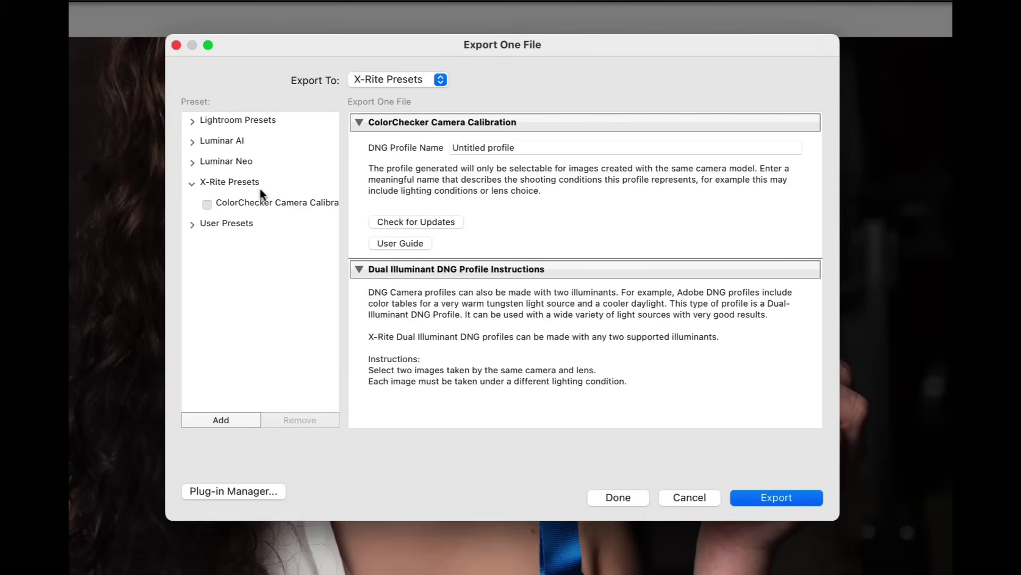
left_click(260, 204)
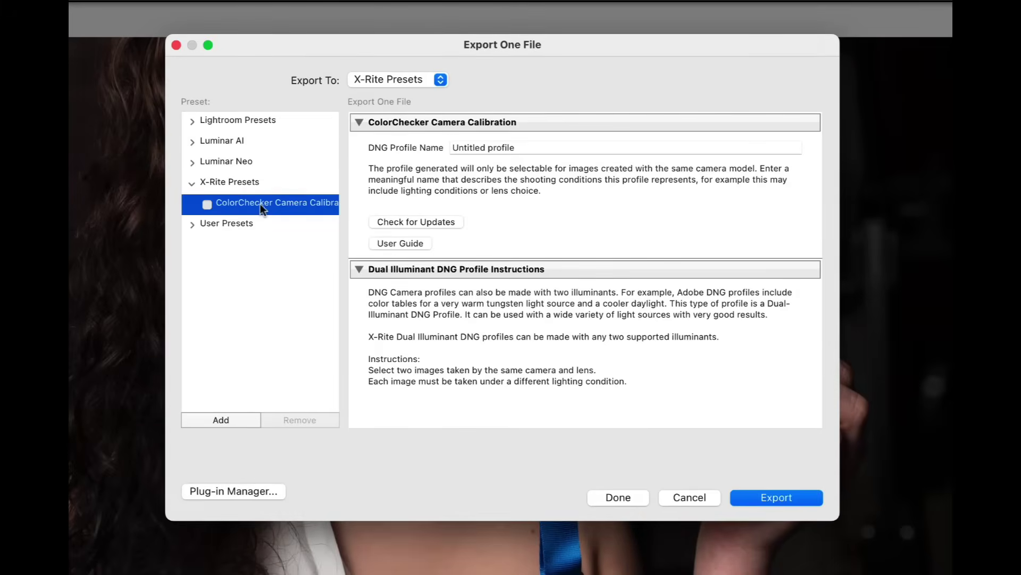
left_click(516, 147)
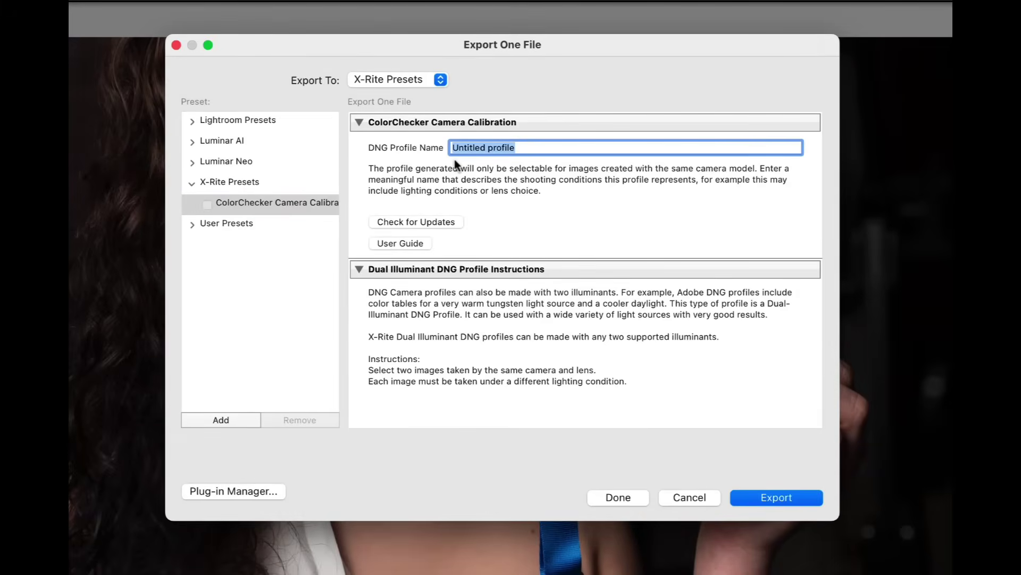
type("Hensel Ro")
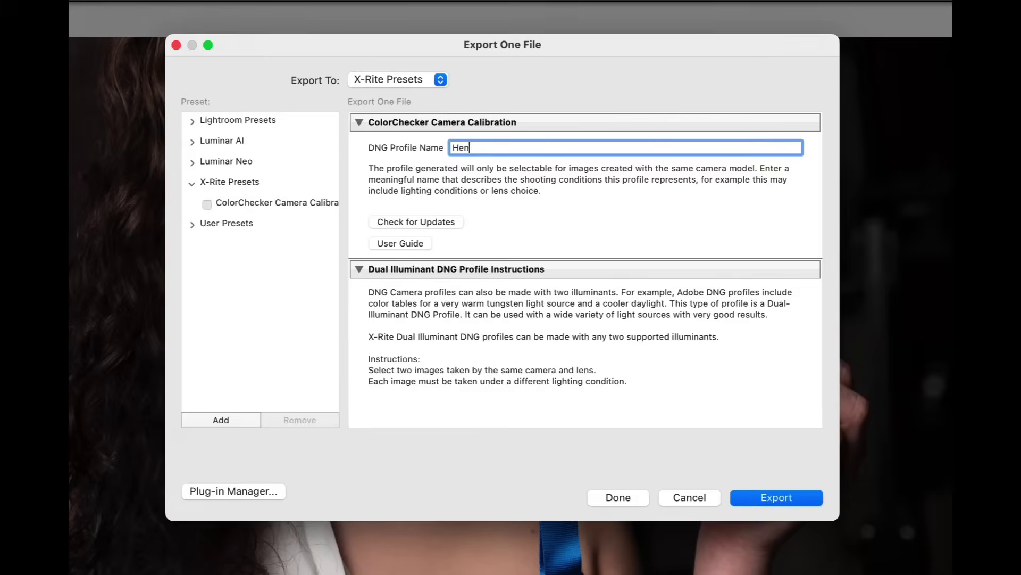
type("gue Umbrella")
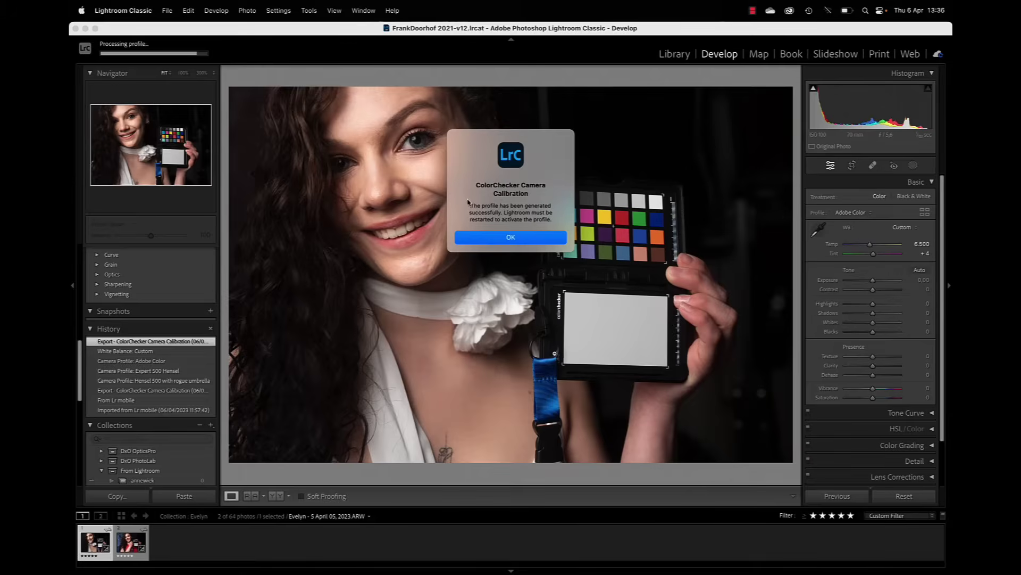
Dismiss the profile-generated notice, shut down Lightroom Classic despite syncing, and relaunch it from the Dock.
left_click(507, 238)
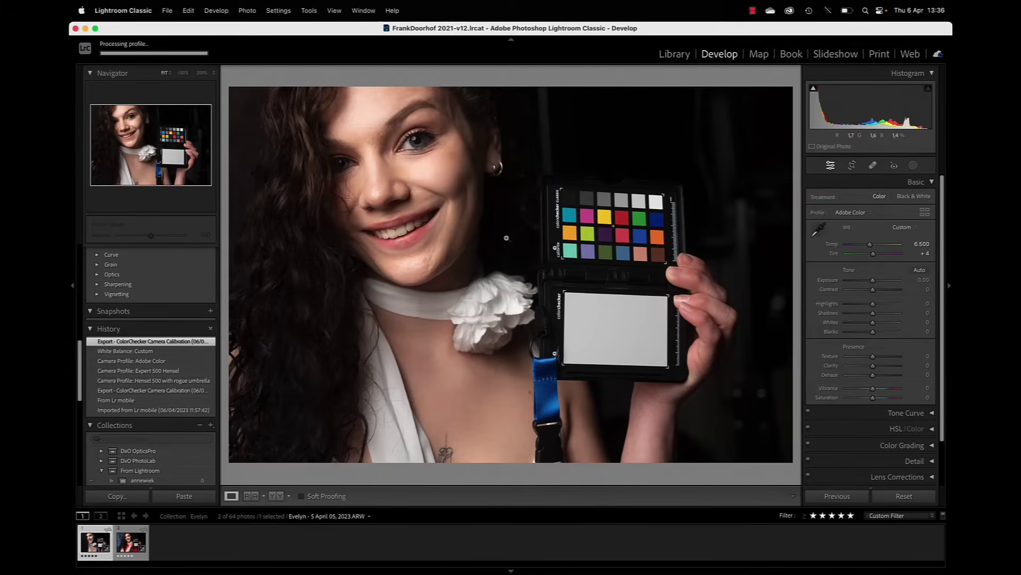
left_click(140, 8)
left_click(152, 149)
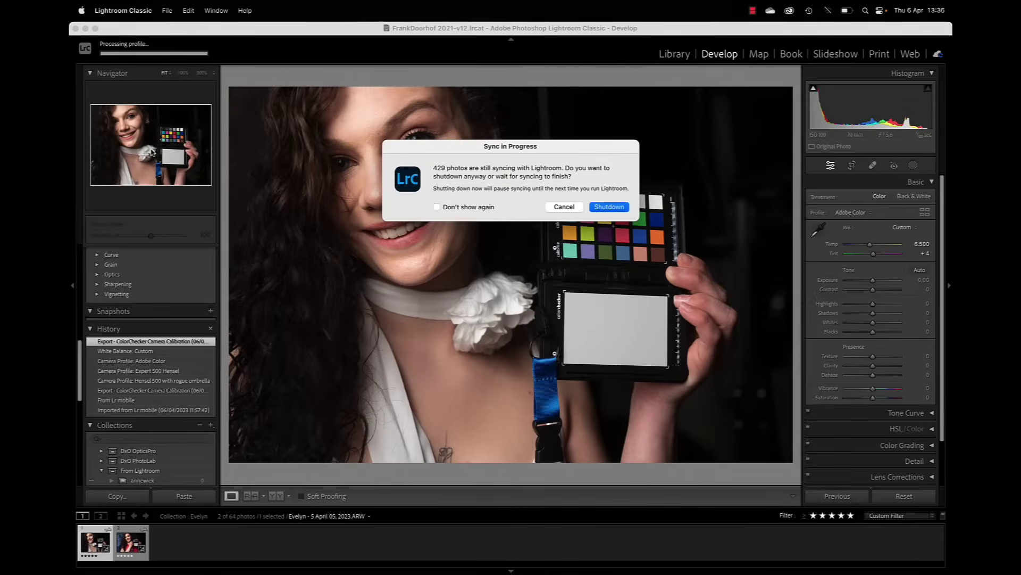
left_click(609, 207)
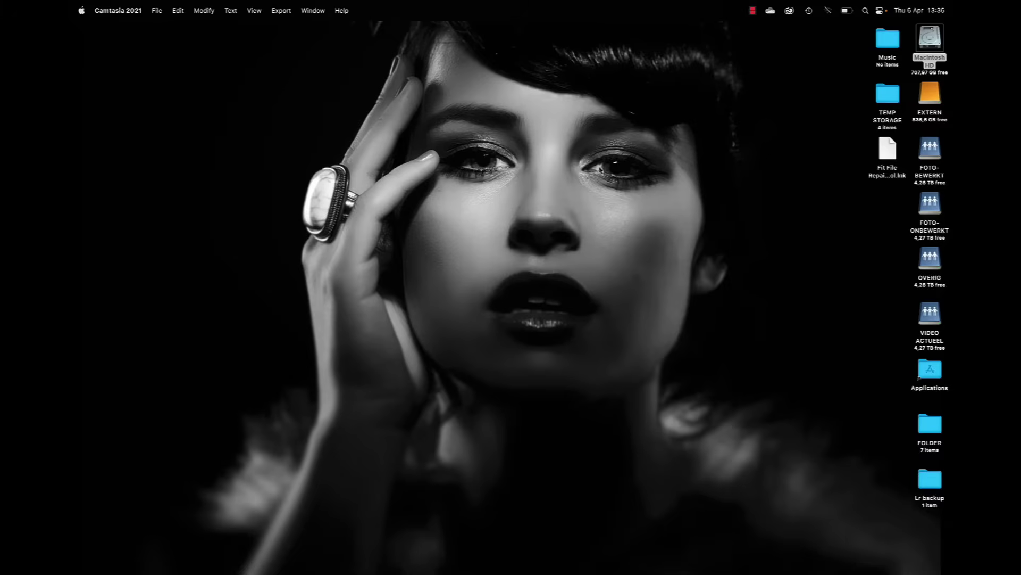
left_click(386, 556)
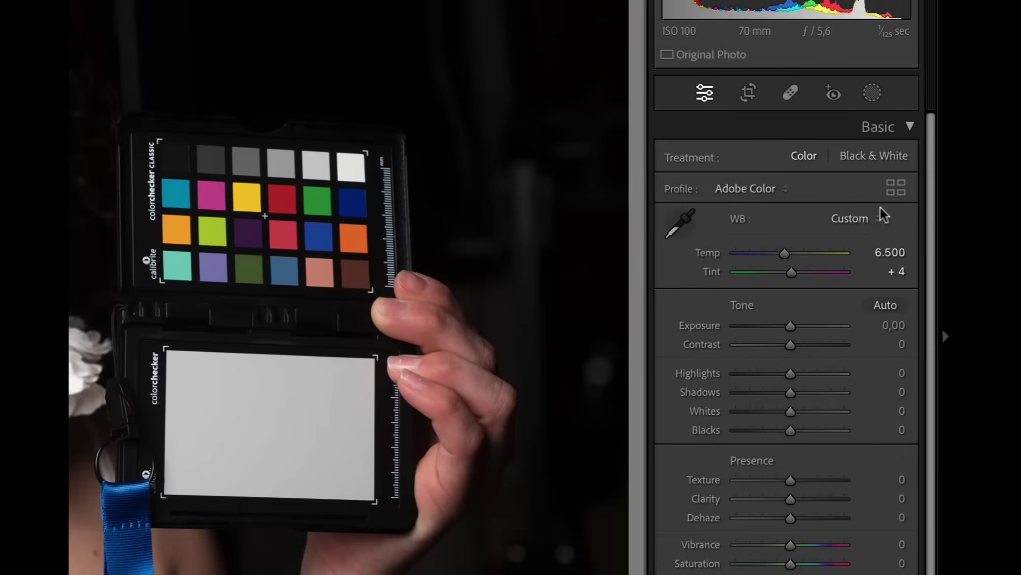
Compare the Adobe Raw profiles in the Profile Browser with the colour chart at 100%.
left_click(892, 192)
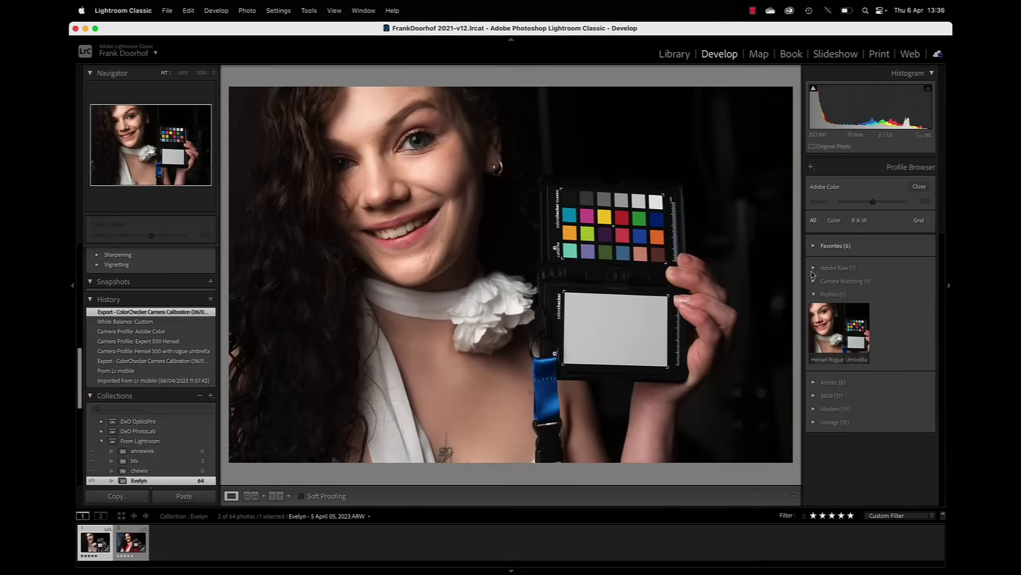
left_click(671, 304)
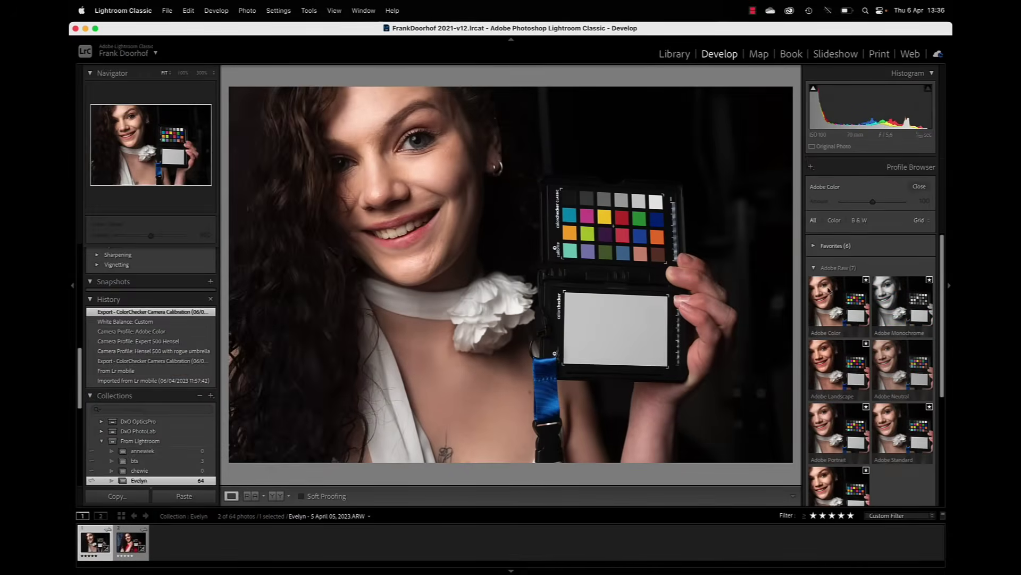
left_click(840, 309)
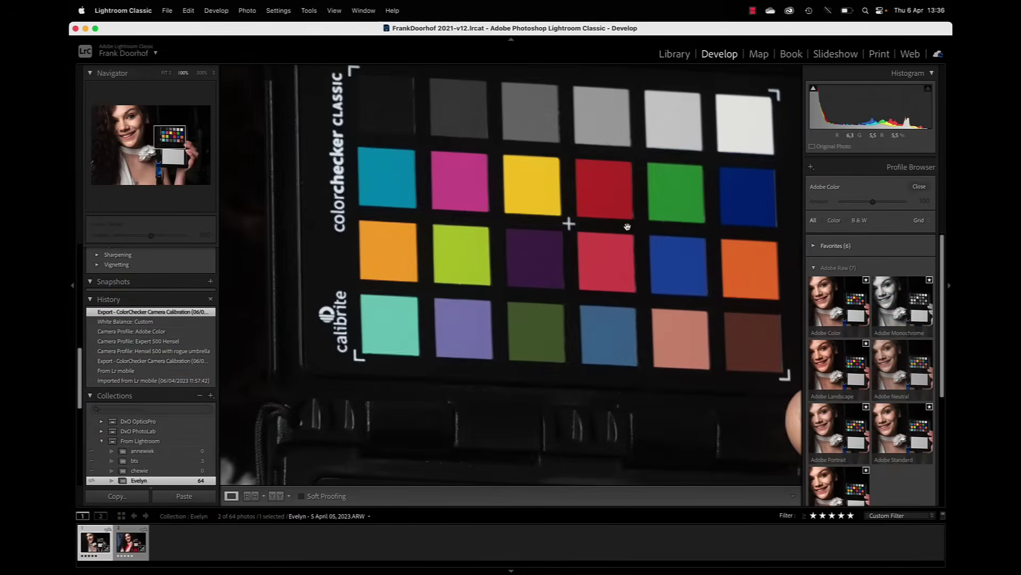
left_click(627, 228)
left_click_drag(654, 308, 596, 325)
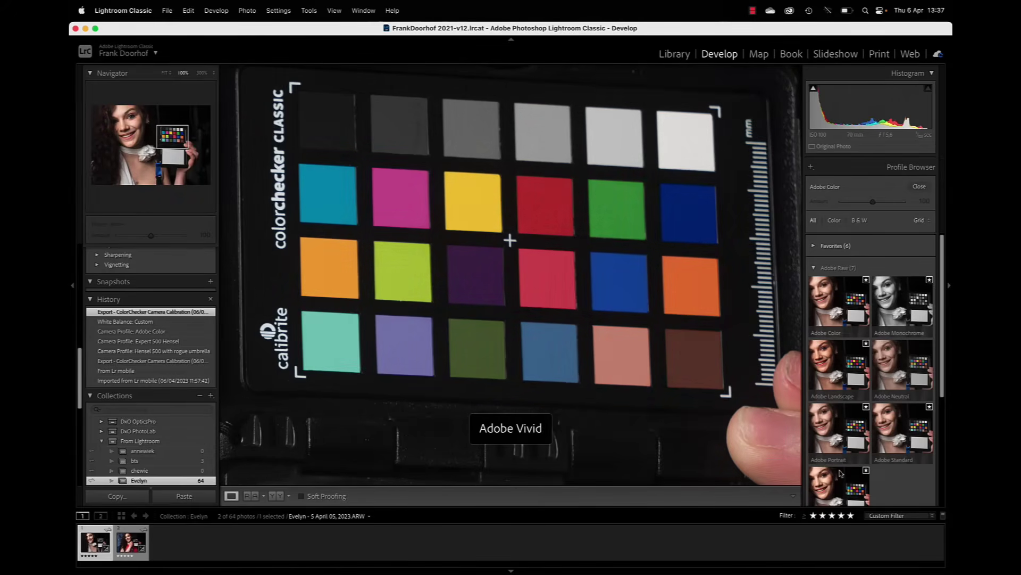
Apply the custom Hensel Rogue Umbrella profile from the Profiles group.
scroll(840, 462, "down", 4)
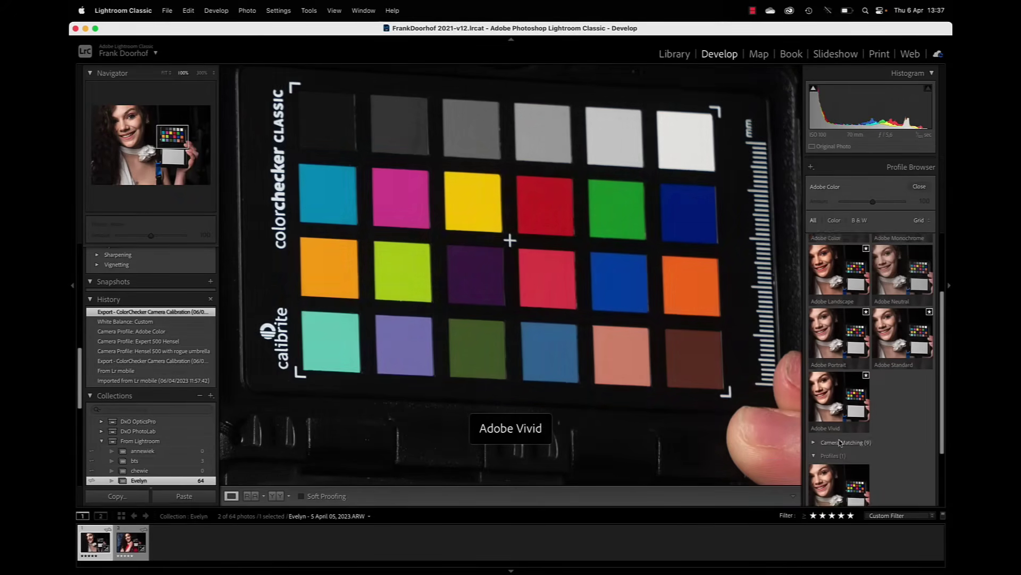
scroll(840, 443, "down", 1)
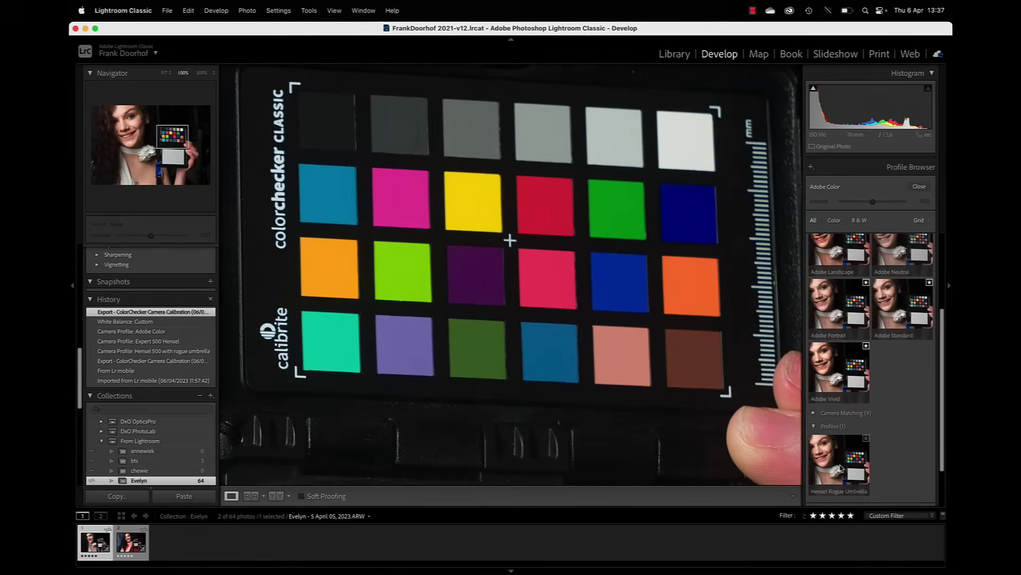
left_click(842, 456)
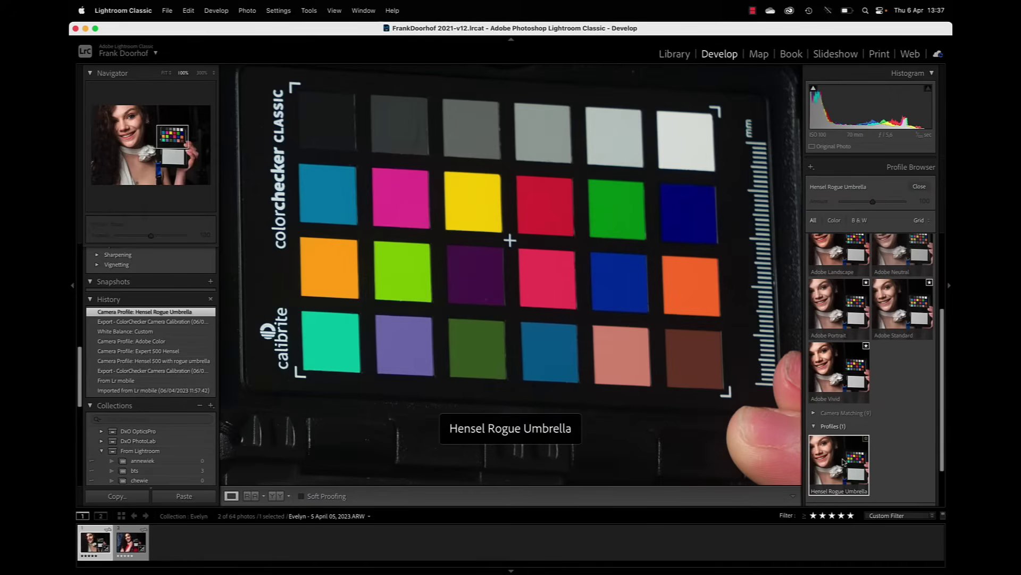
key("z")
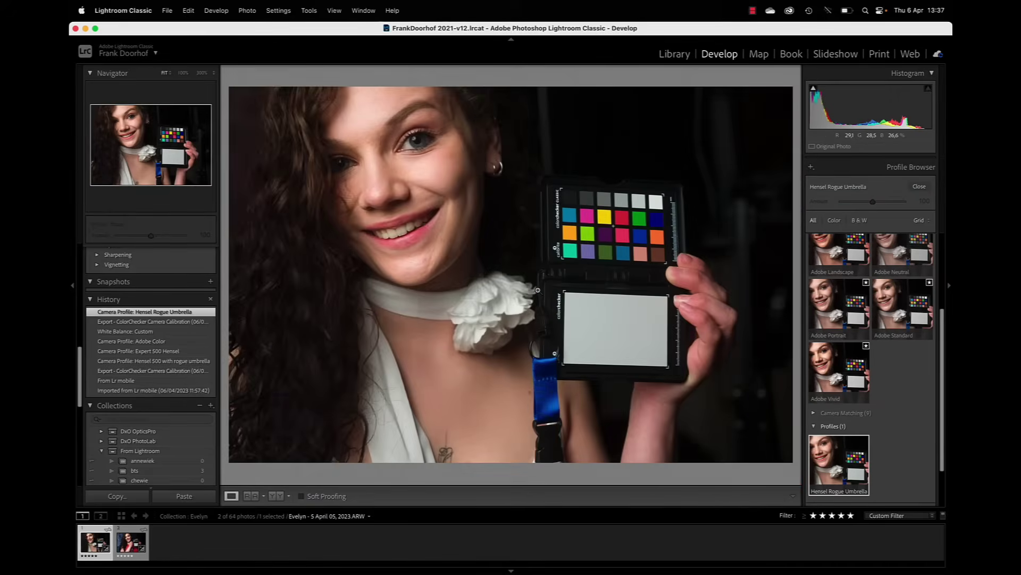
left_click(924, 187)
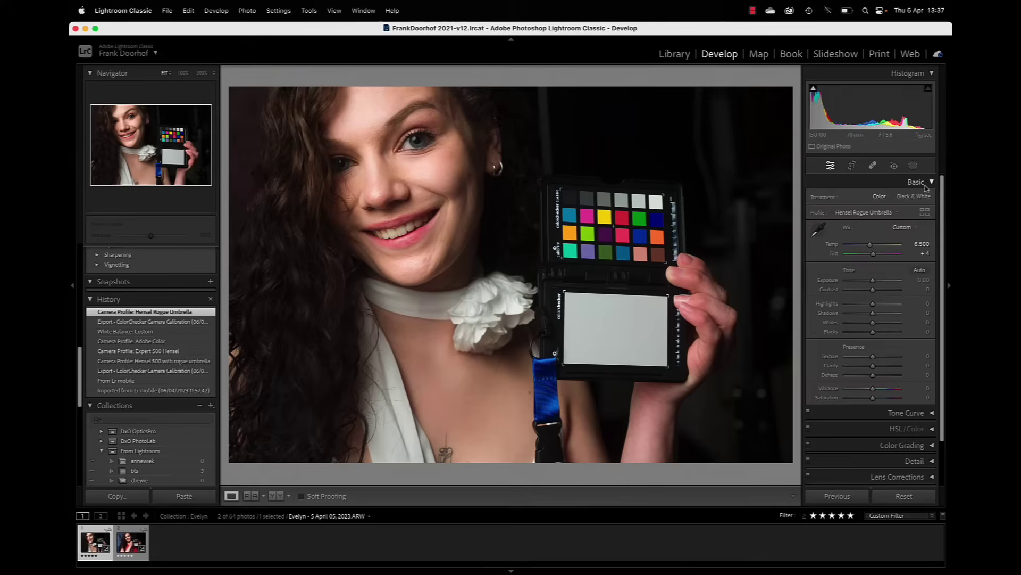
left_click(817, 231)
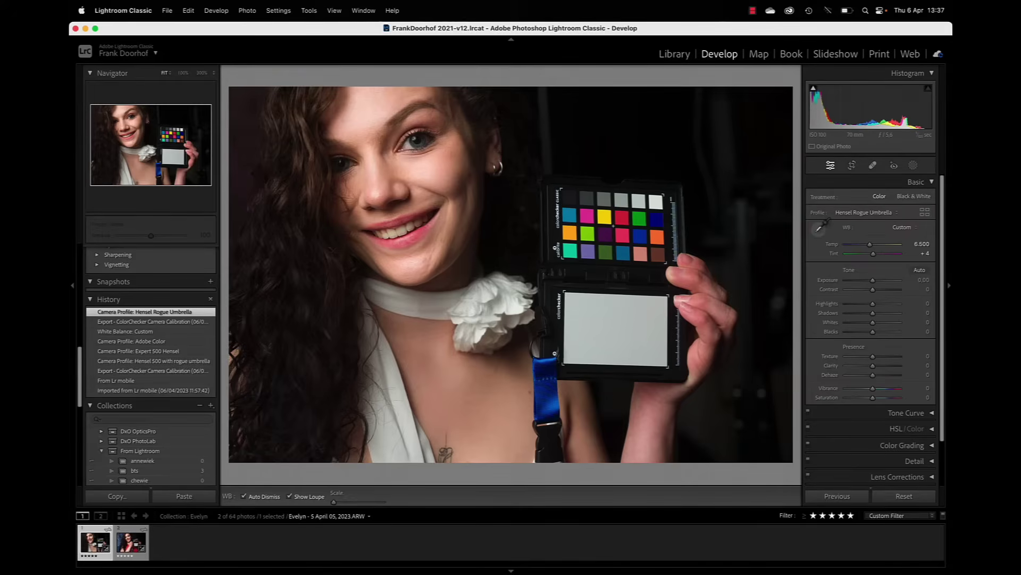
left_click(613, 328)
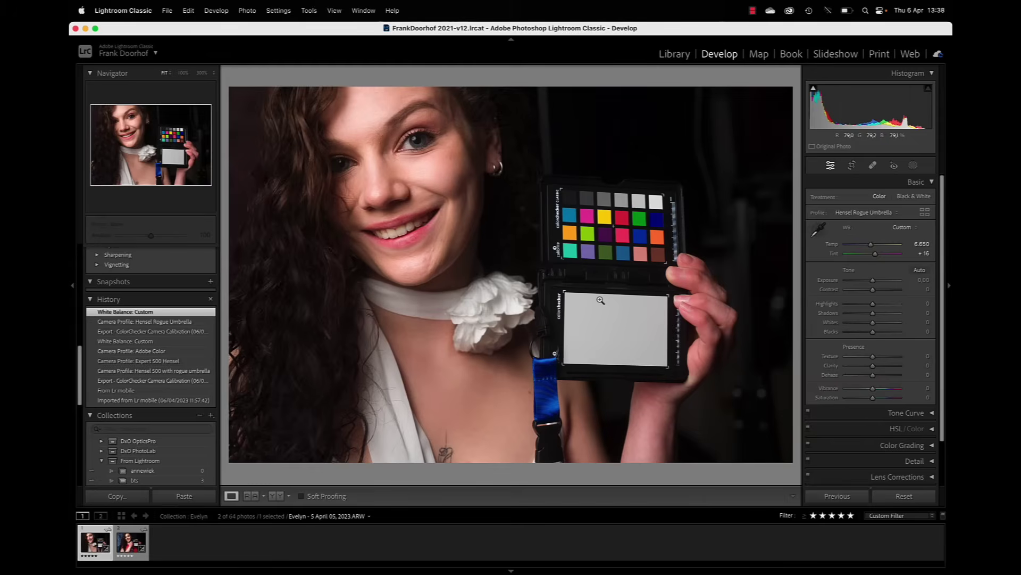
Select the red-shirt portrait and set its white balance from the grey card.
left_click(130, 542)
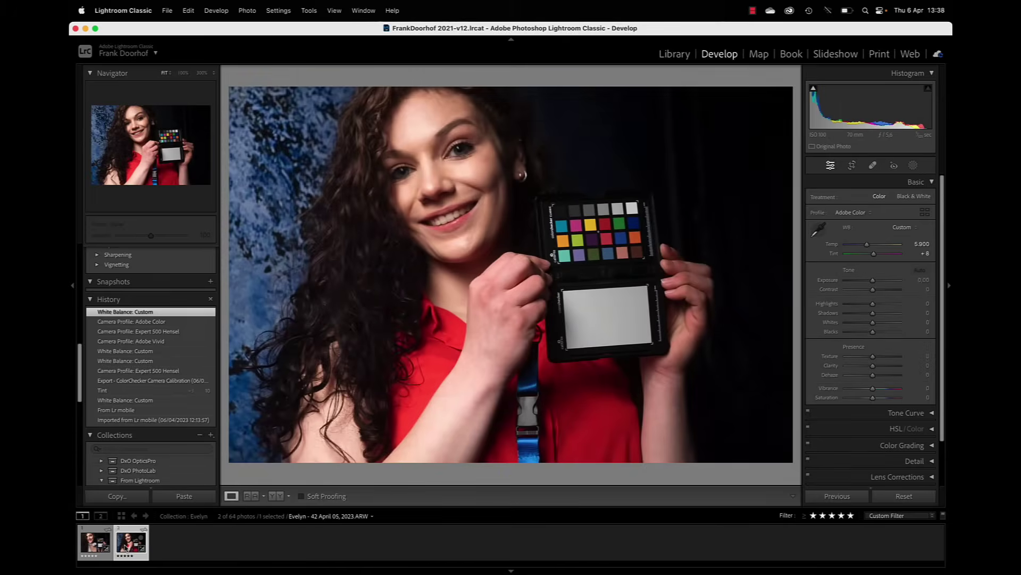
left_click(818, 228)
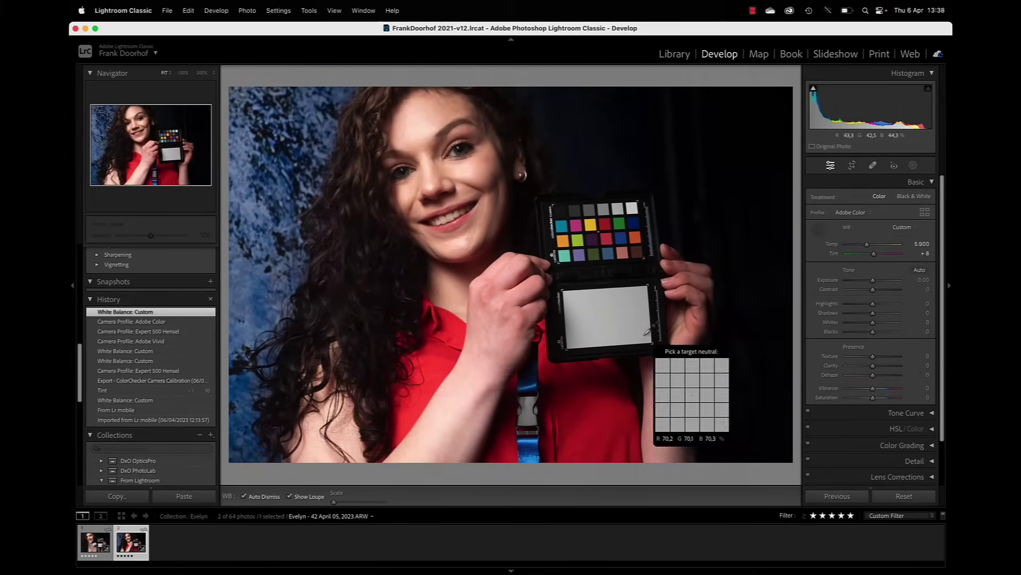
left_click(598, 314)
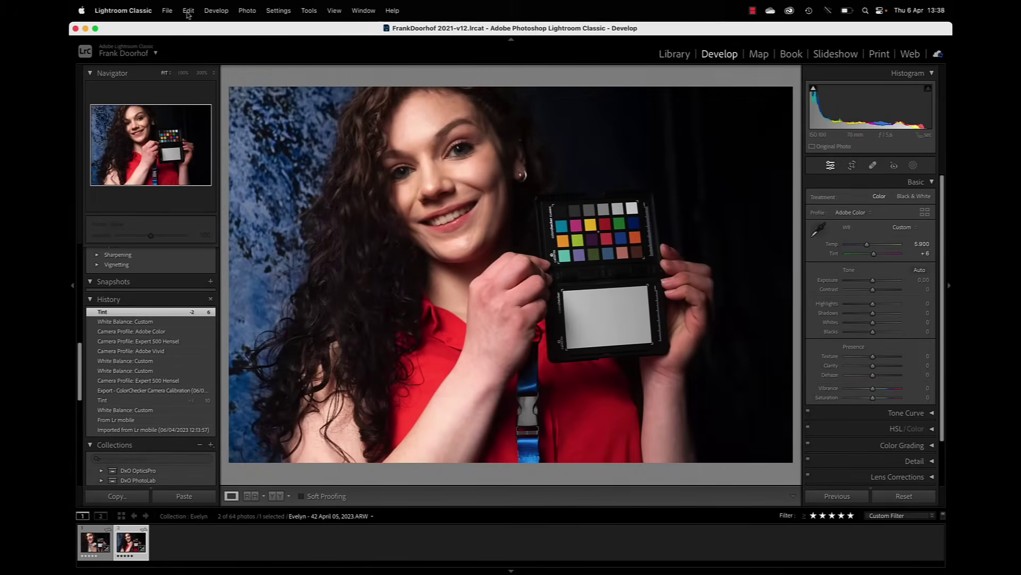
Export it as a ColorChecker DNG camera profile named 'Hensel Striplight grid'.
left_click(167, 11)
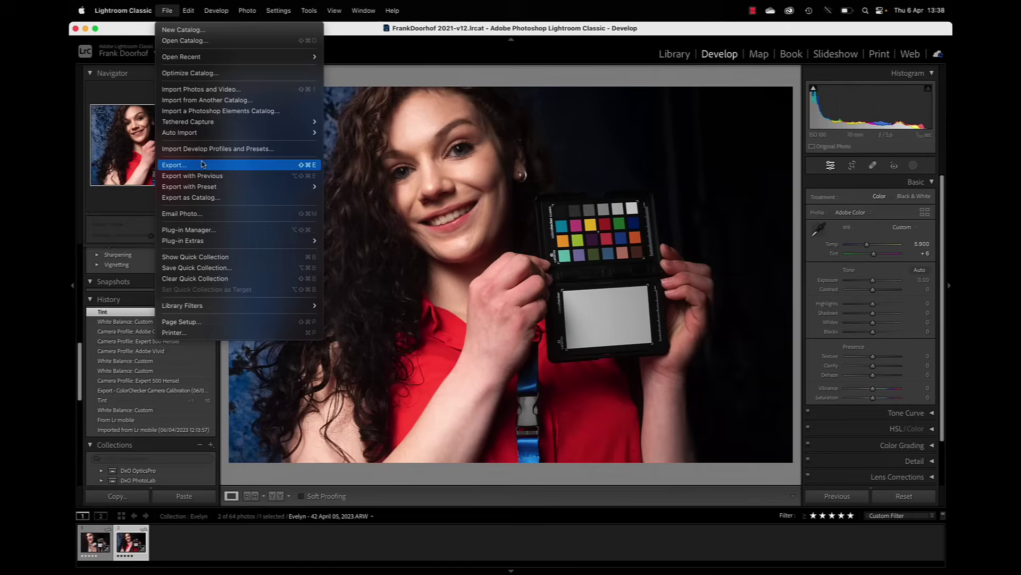
left_click(176, 165)
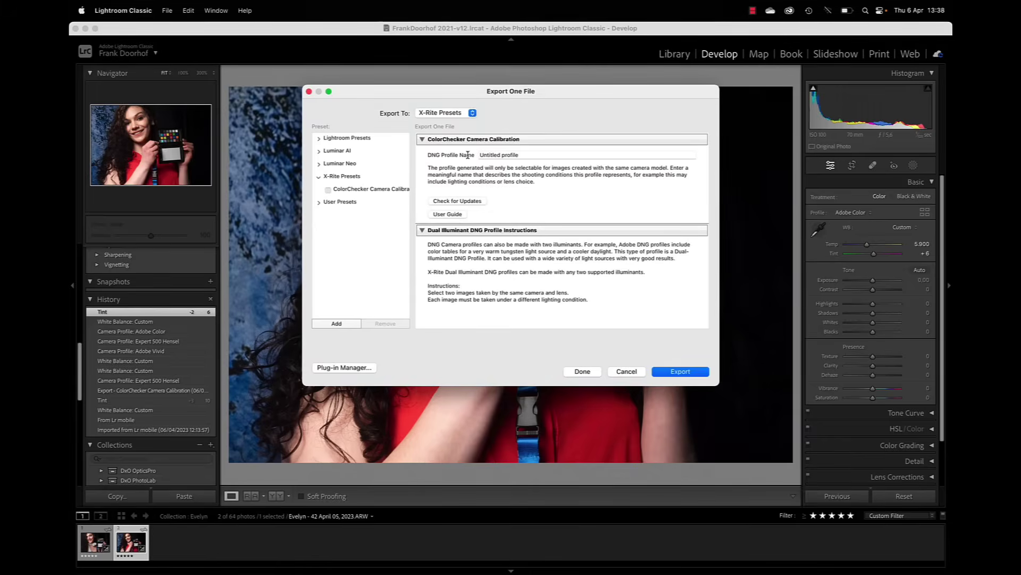
left_click(523, 156)
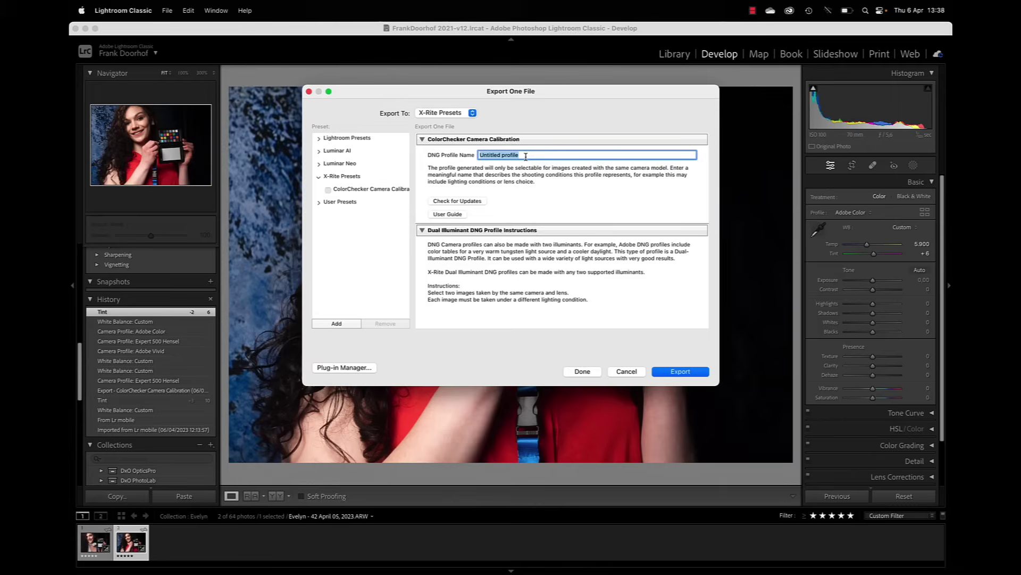
type("Hensel Striplight grid")
left_click(683, 374)
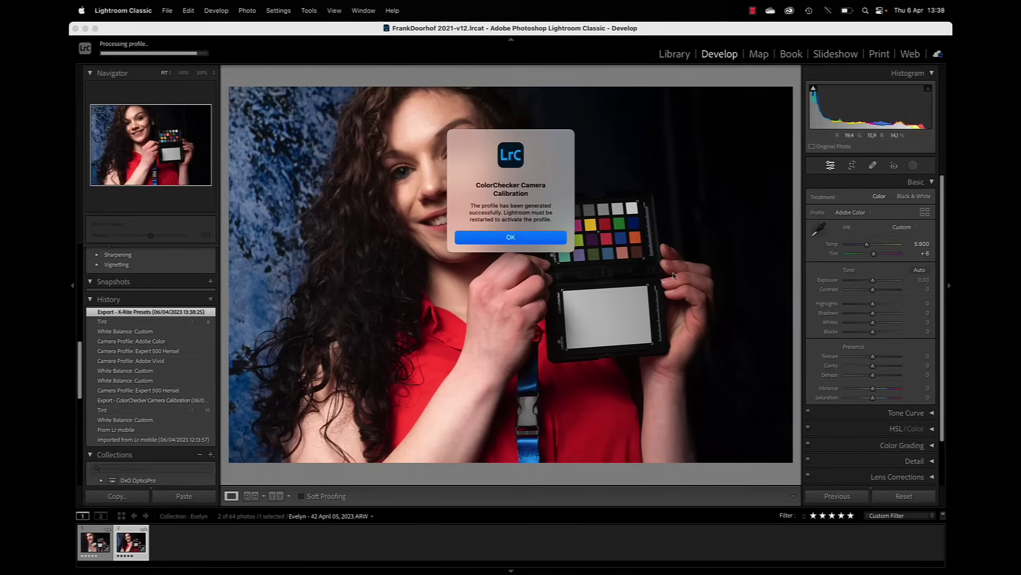
Acknowledge the calibration message, shut down Lightroom Classic, and relaunch it from the Dock.
left_click(536, 240)
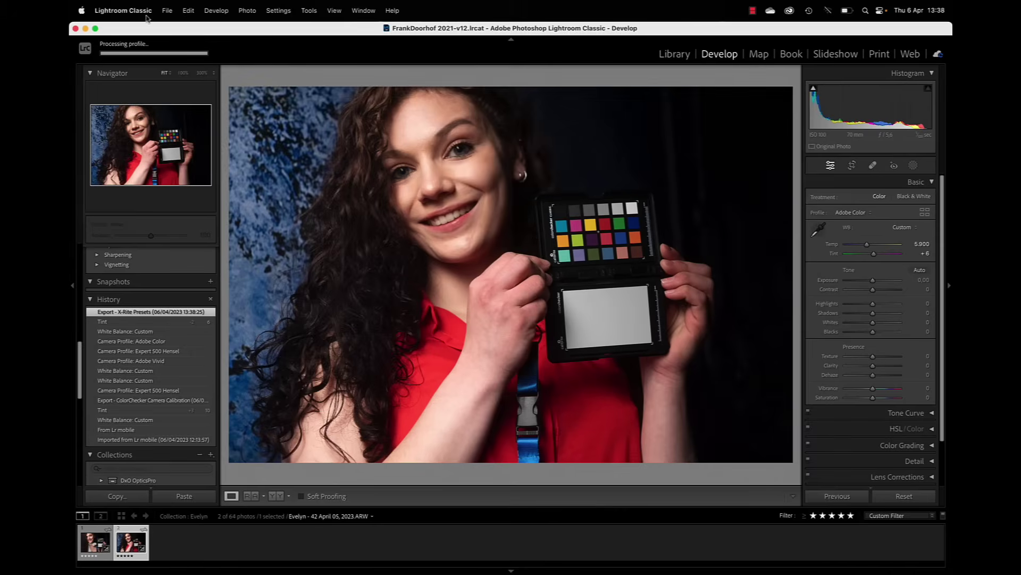
left_click(146, 15)
left_click(157, 148)
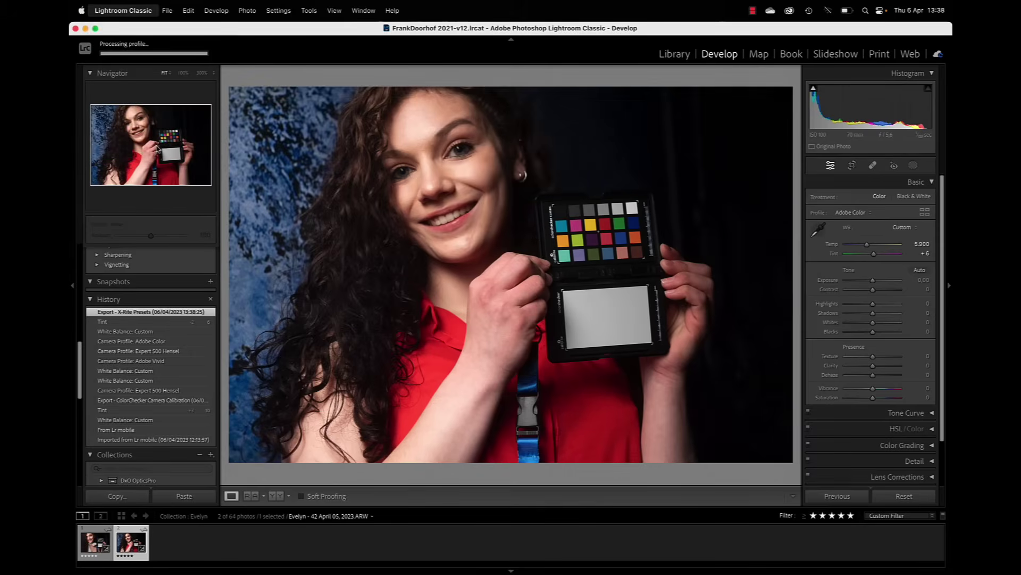
left_click(609, 207)
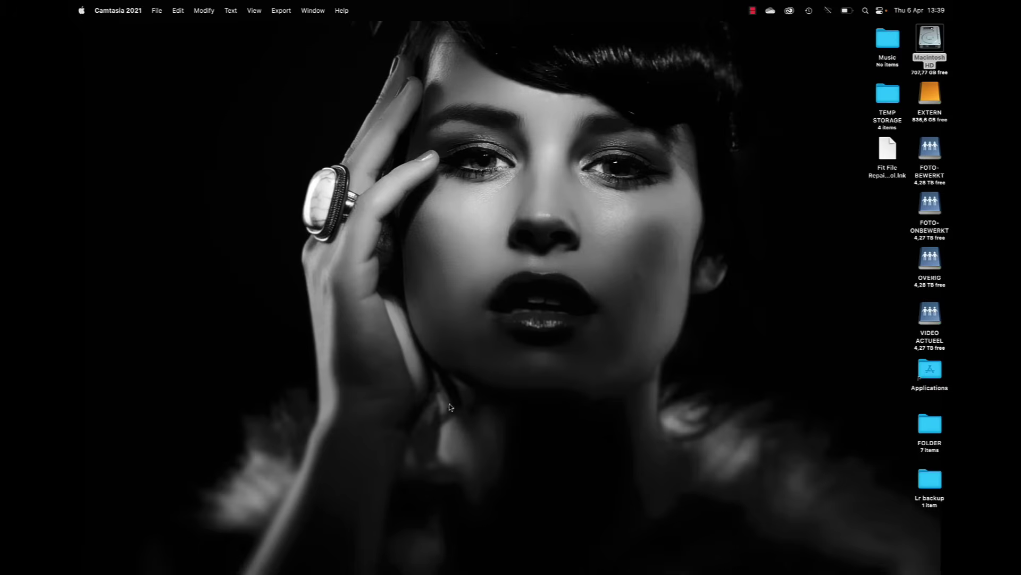
mouse_move(476, 560)
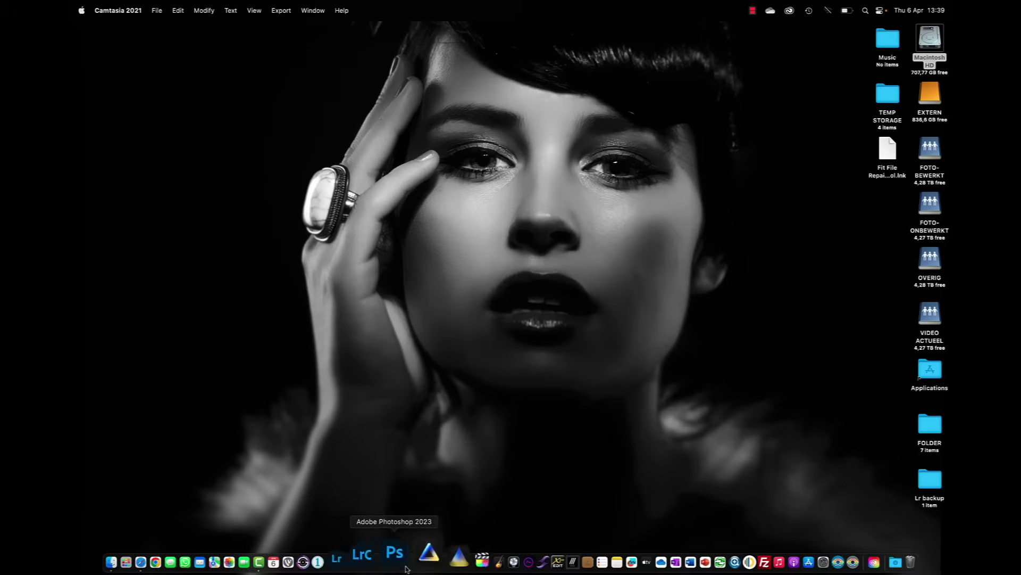
left_click(388, 558)
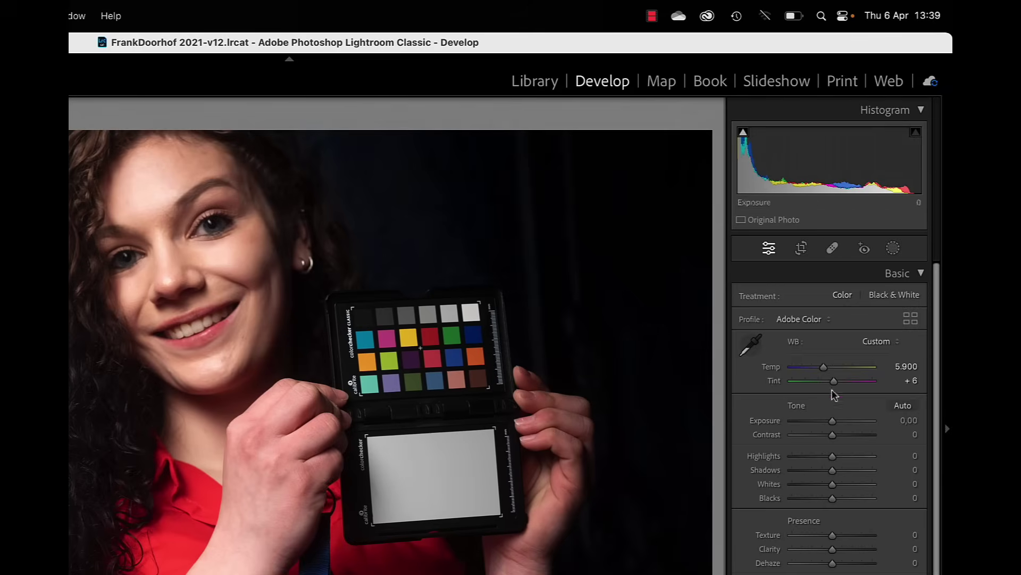
Apply Hensel Striplight grid to the red-shirt portrait and zoom in on the colour chart.
left_click(913, 303)
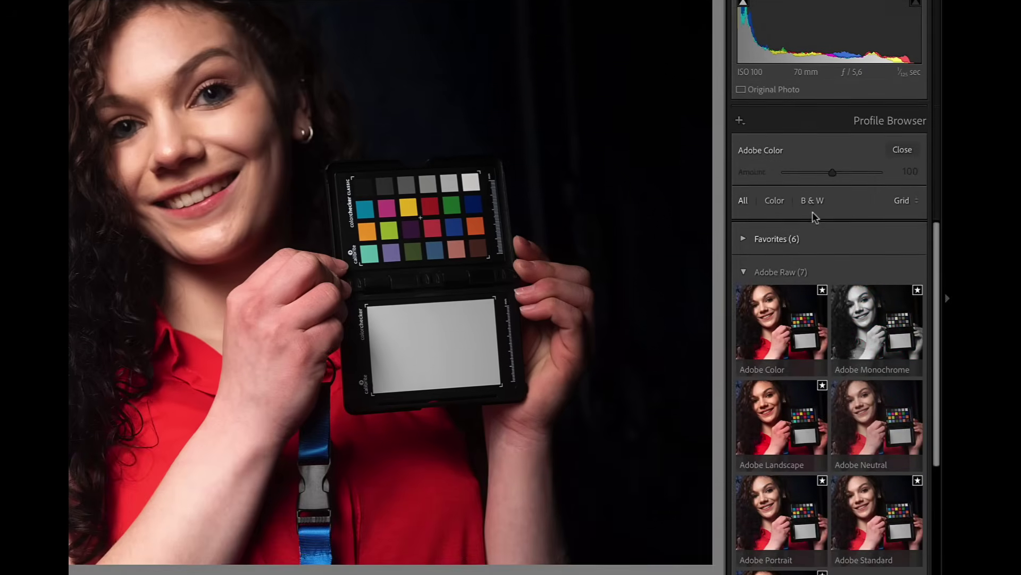
scroll(825, 373, "down", 8)
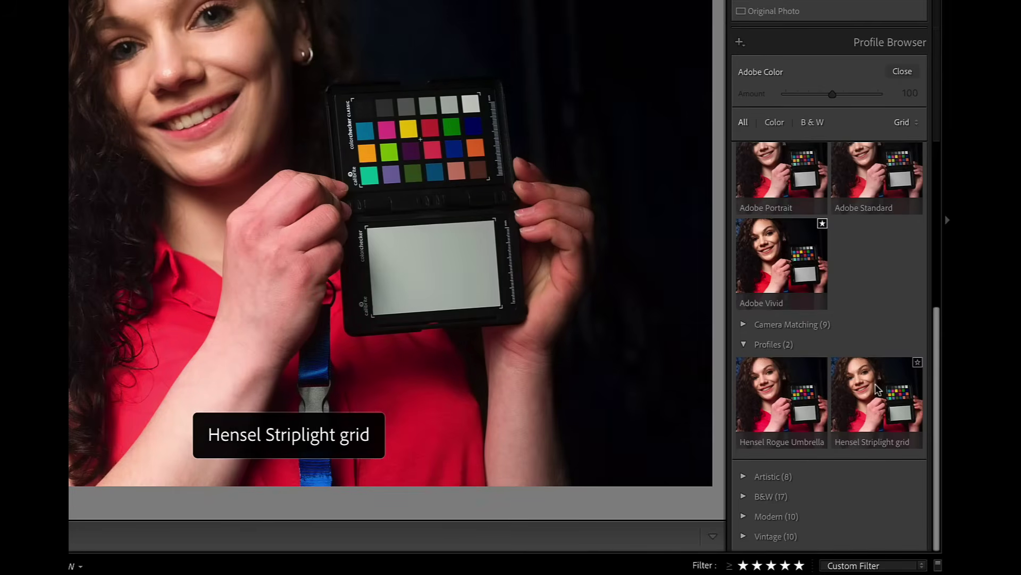
left_click(877, 390)
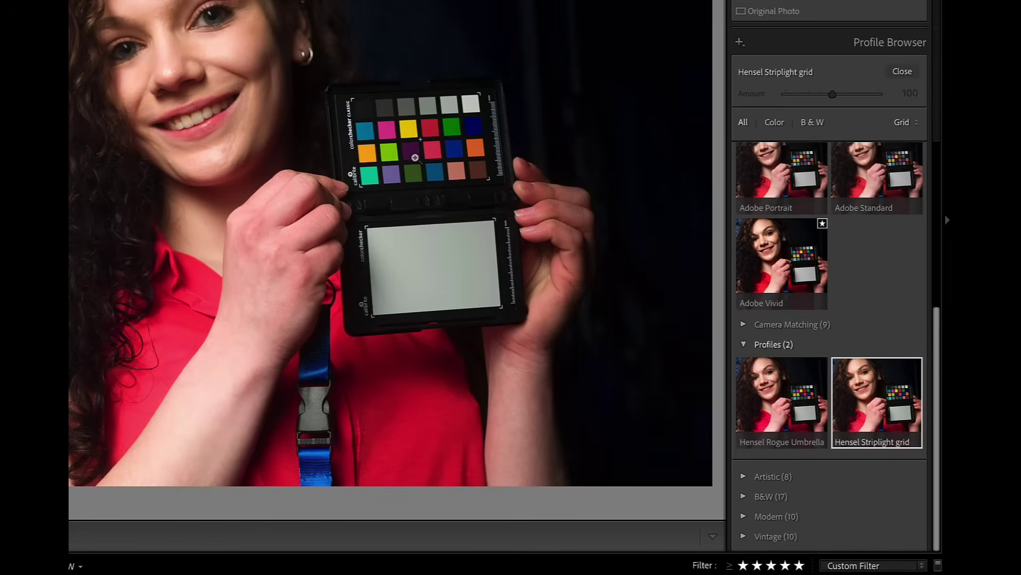
left_click(414, 159)
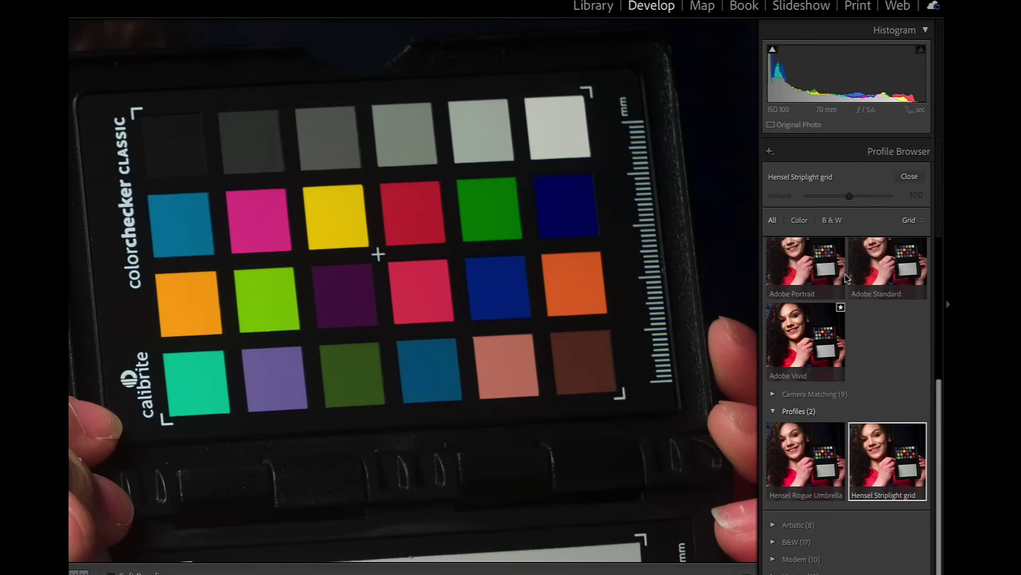
Resample white balance on the card to Temp 5,750 and Tint +21, then return to fit view.
left_click(909, 176)
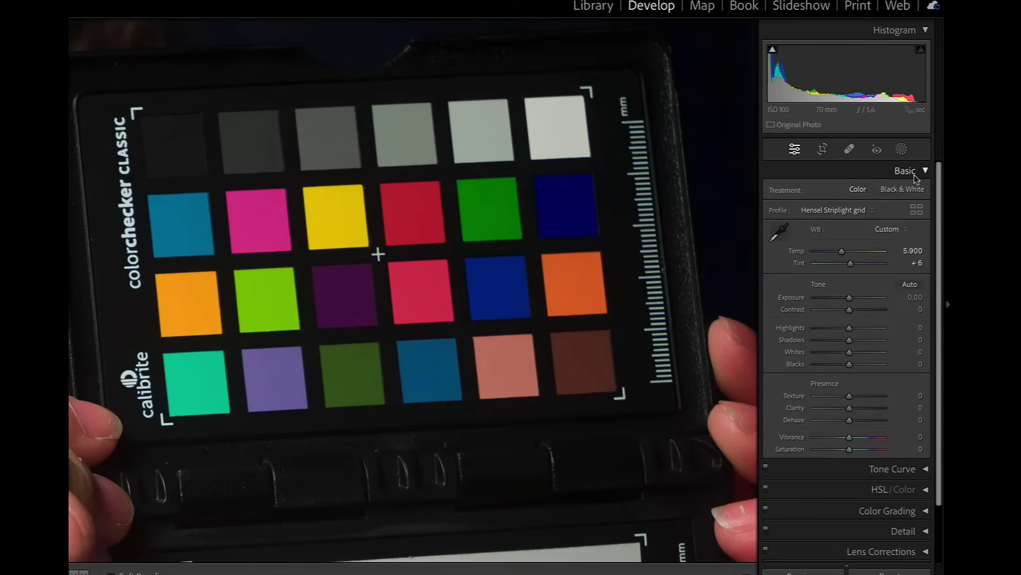
scroll(541, 323, "down", 3)
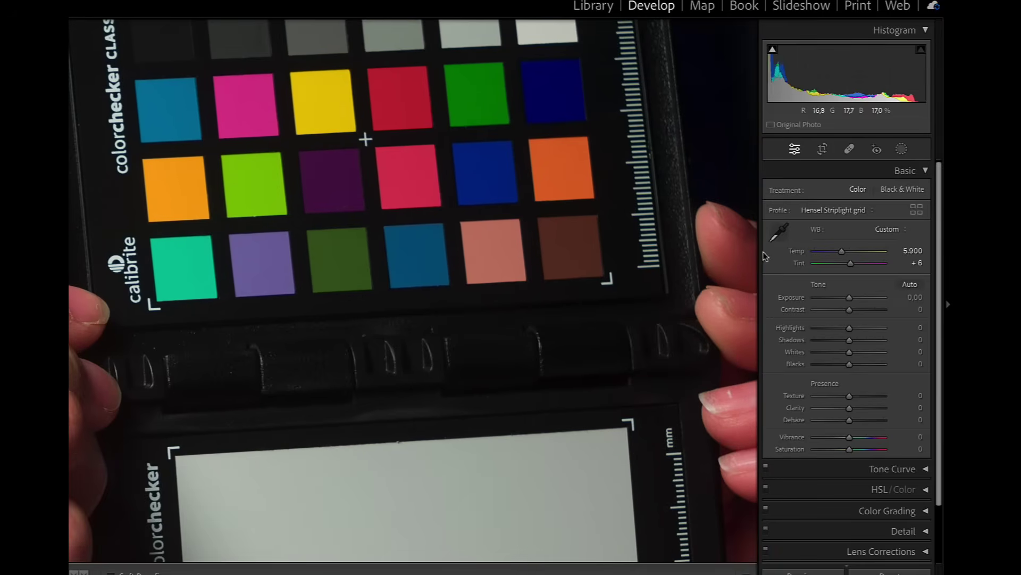
left_click(783, 232)
left_click(444, 508)
scroll(617, 260, "up", 3)
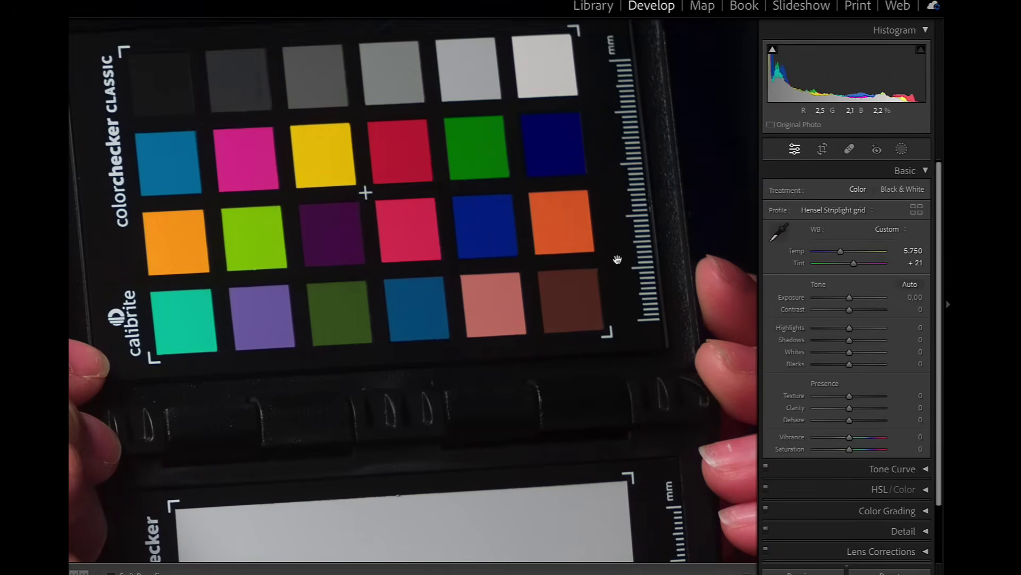
left_click(917, 209)
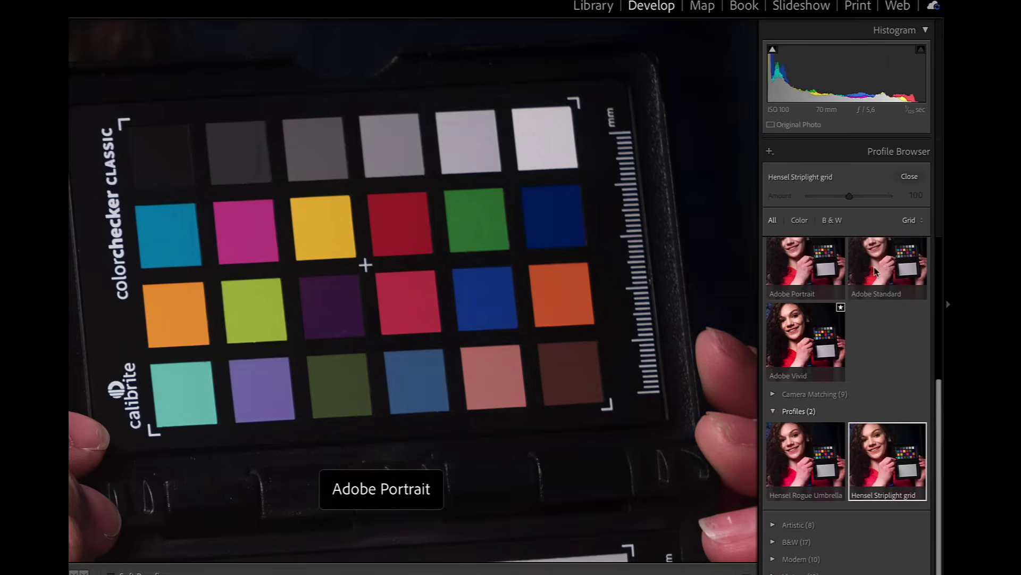
key("z")
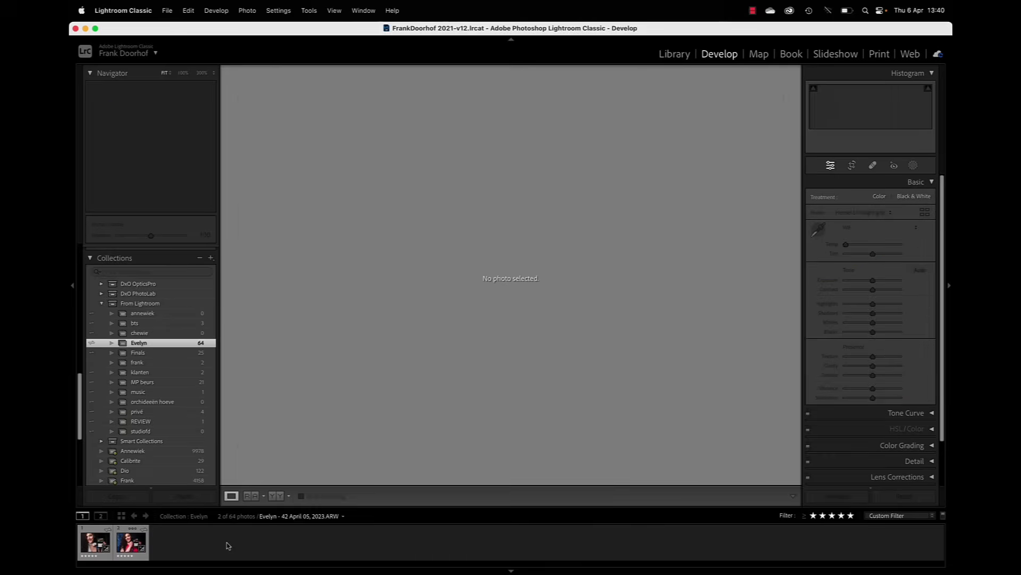
Apply Hensel Striplight grid to the red-shirt portrait and Hensel Rogue Umbrella to the white-scarf portrait.
left_click(225, 544)
left_click(140, 548)
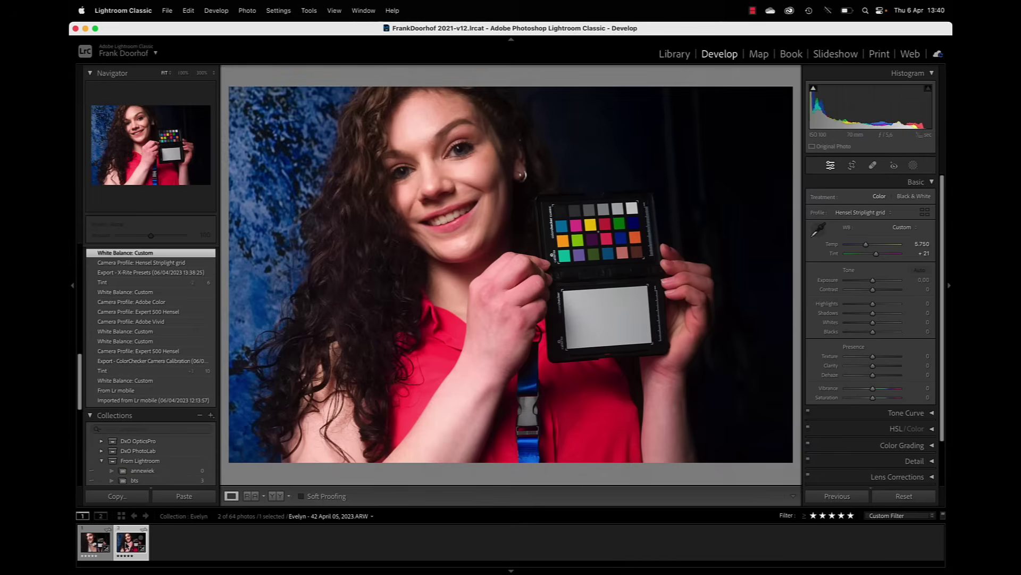
left_click(926, 213)
left_click(897, 403)
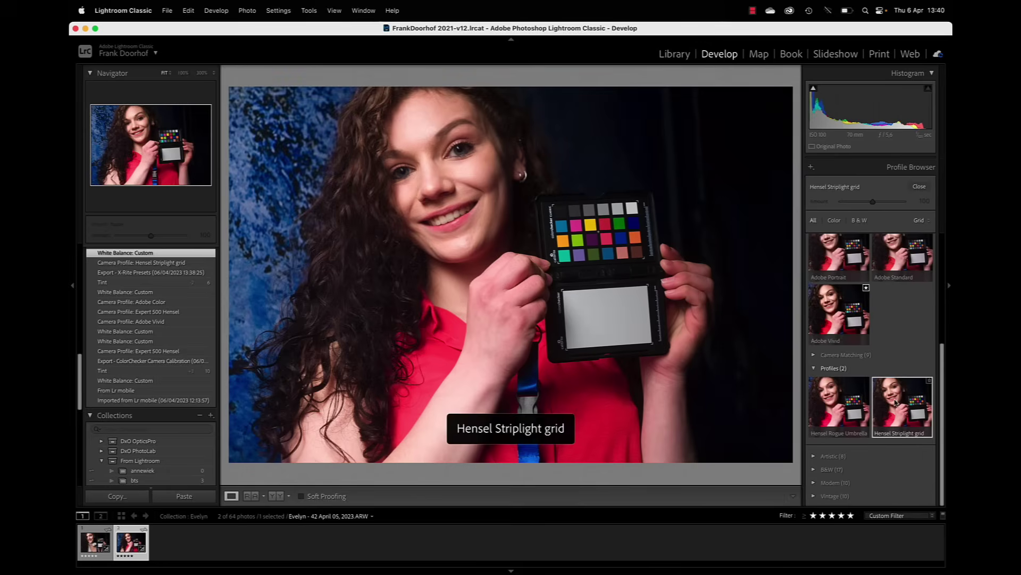
left_click(86, 546)
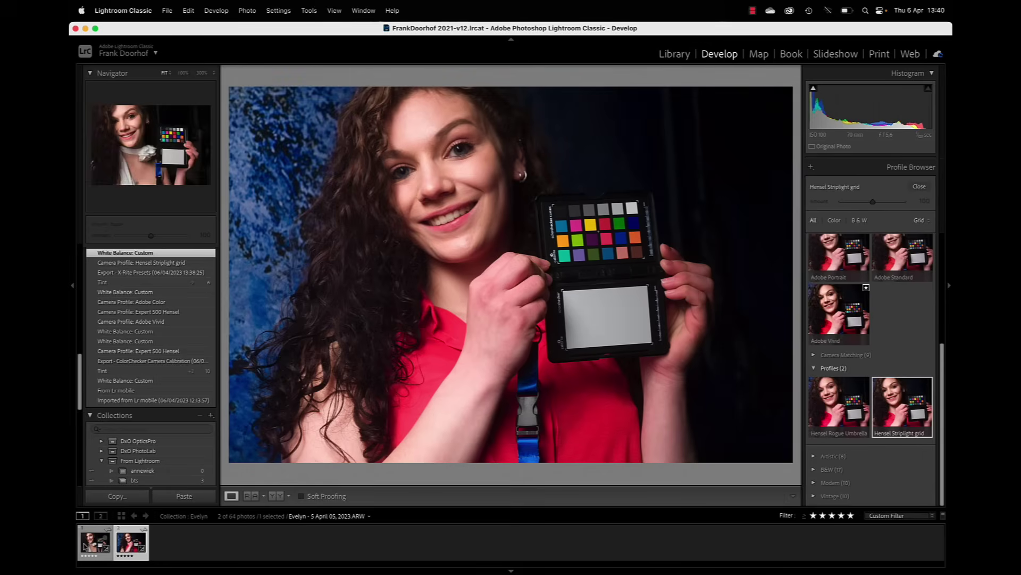
left_click(828, 414)
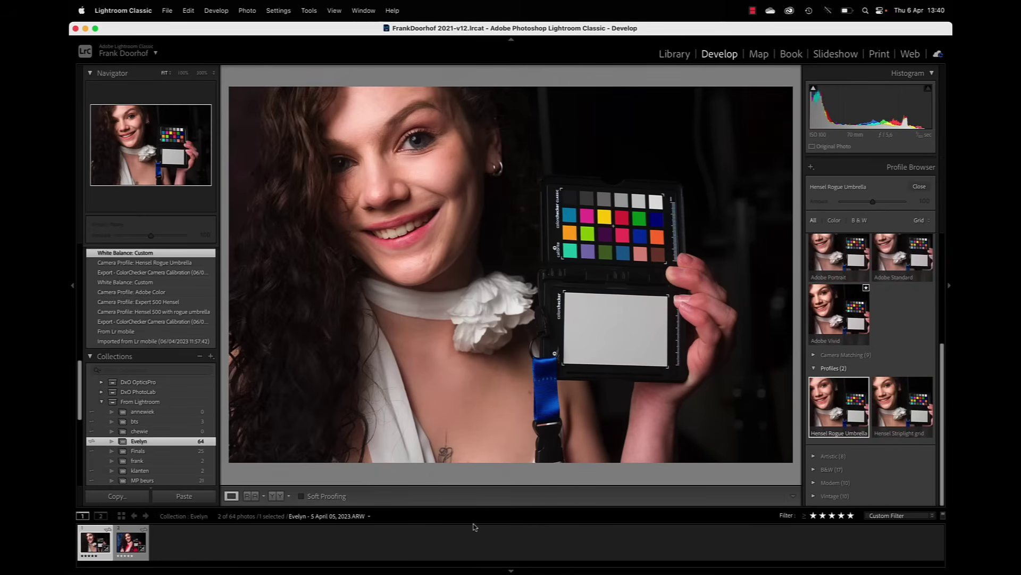
Flip between the two portraits to compare the profiles, ending on the red-shirt shot.
left_click(128, 544)
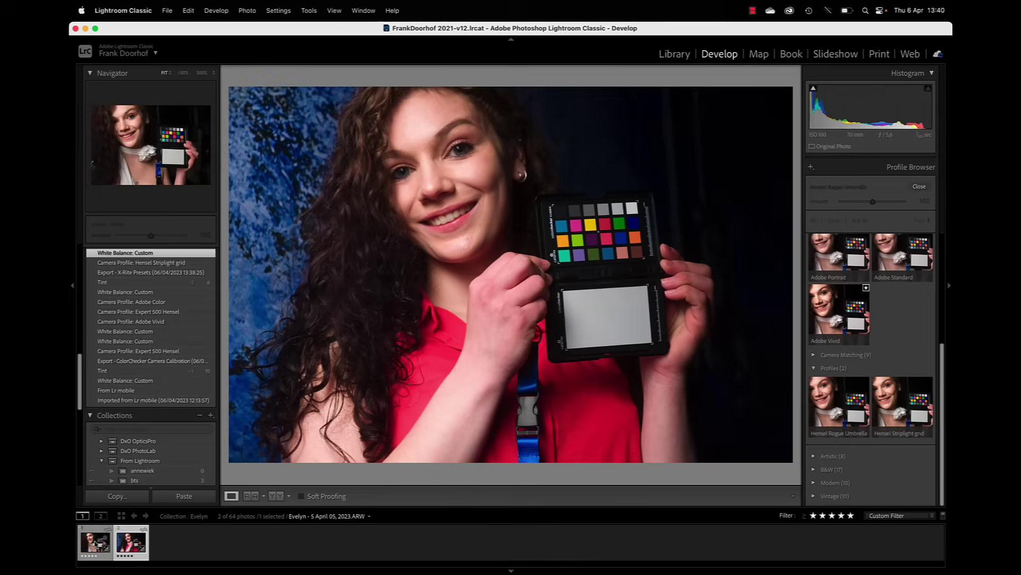
left_click(96, 543)
left_click(130, 543)
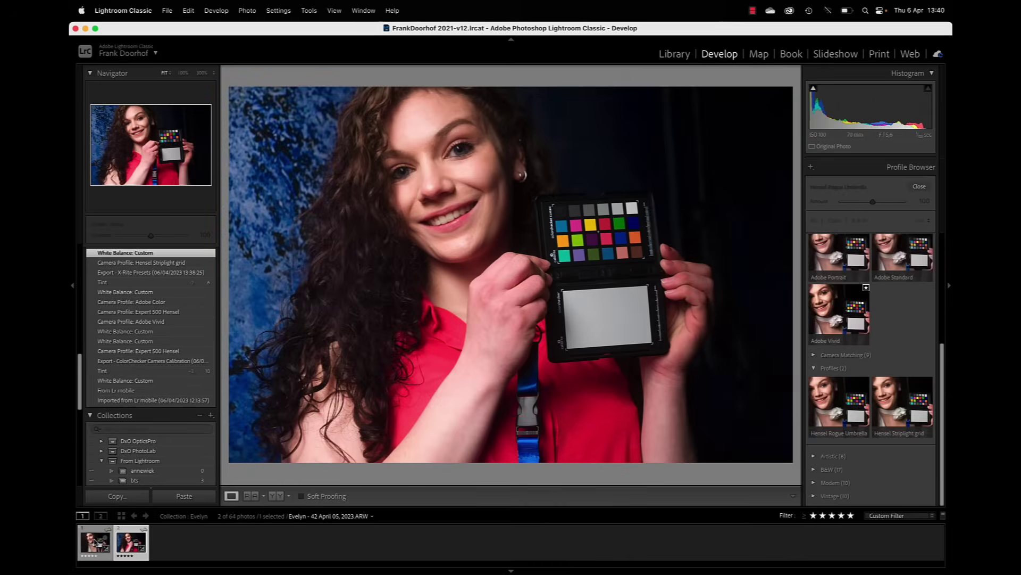
left_click(96, 542)
left_click(130, 543)
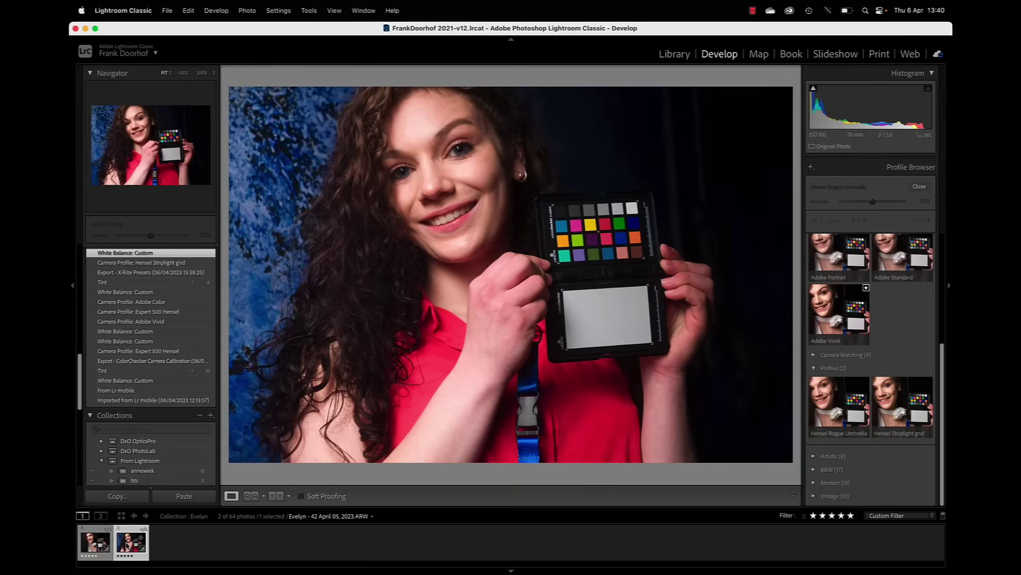
left_click(101, 544)
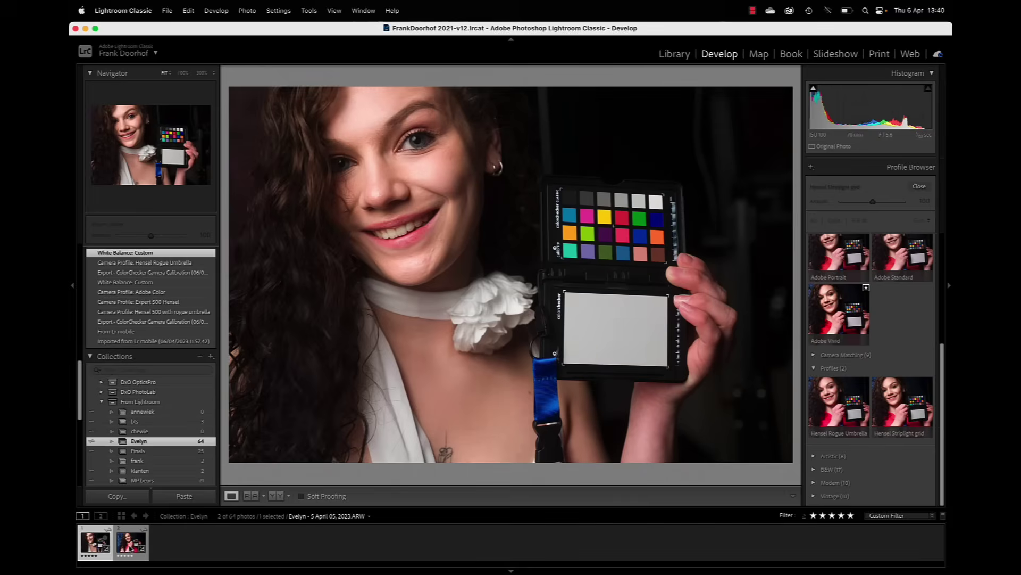
left_click(131, 543)
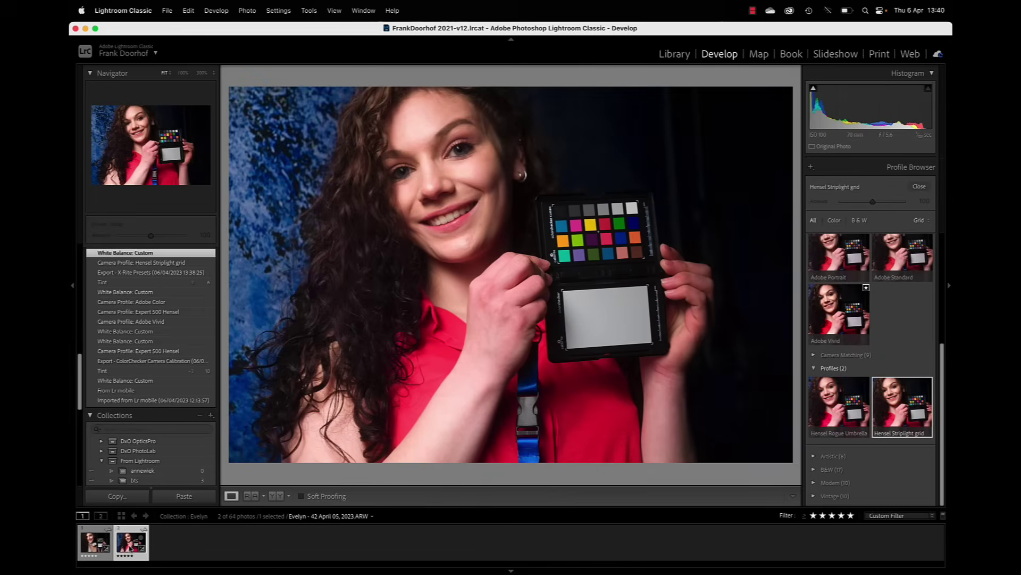